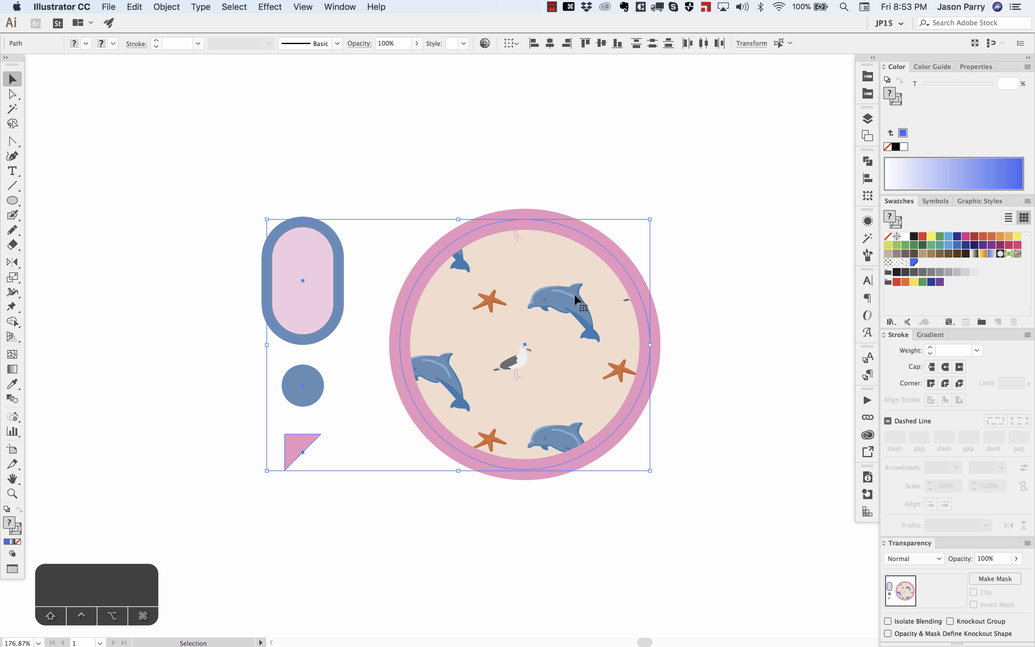
Undo the last combined scaling of the four shapes and deselect them.
key("super+z")
left_click(516, 246)
scroll(516, 246, "up", 4)
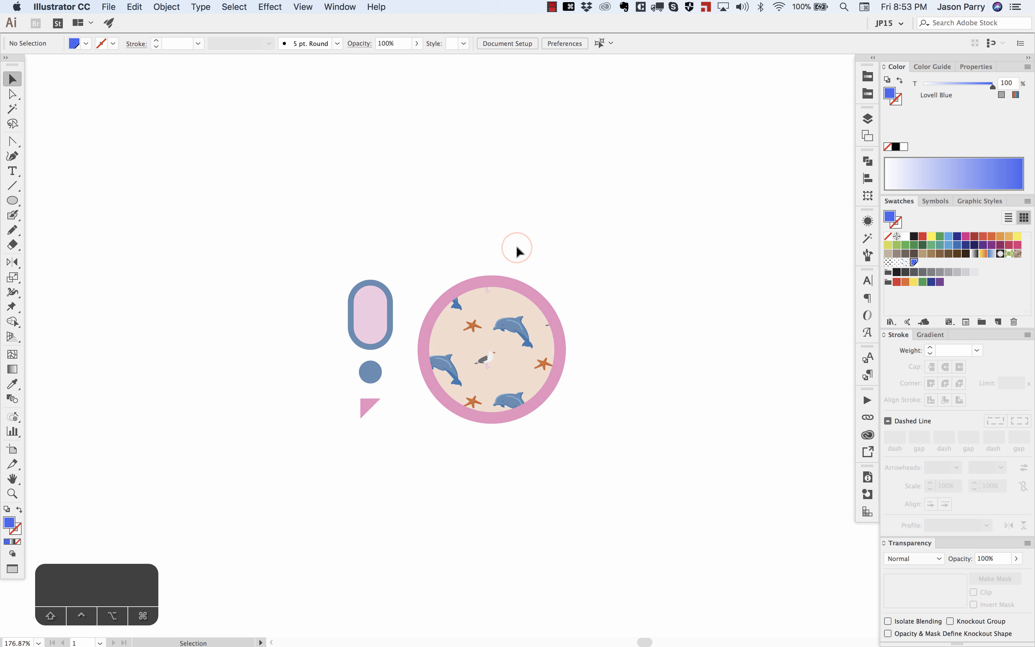
Try to enlarge the patterned circle, rounded rectangle, small circle and triangle one at a time, each proportionally from its own centre.
left_click(510, 348)
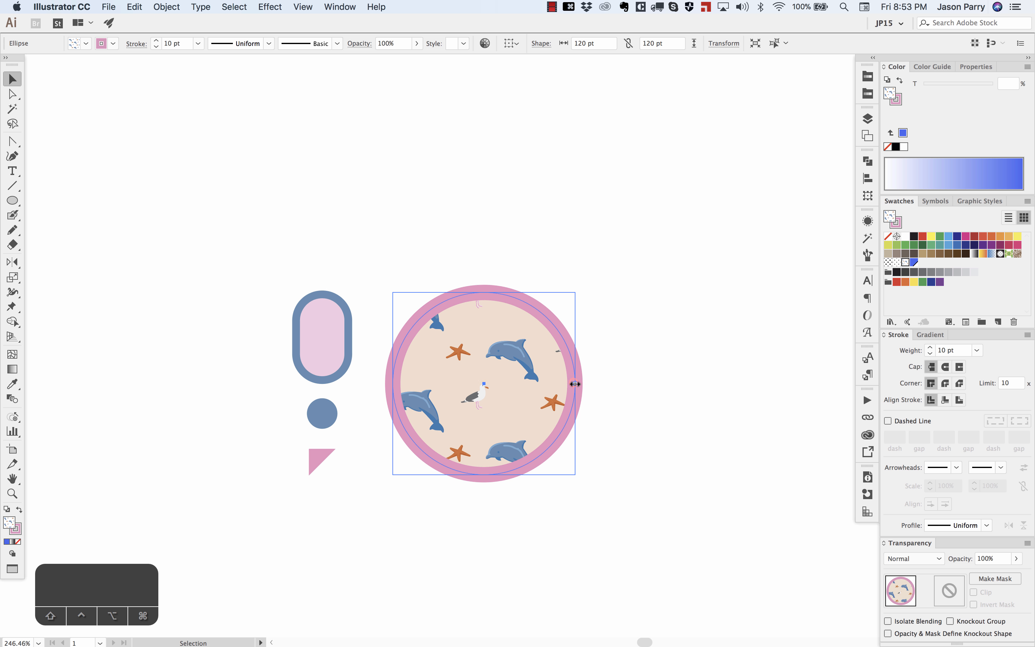
left_click_drag(575, 384, 589, 384)
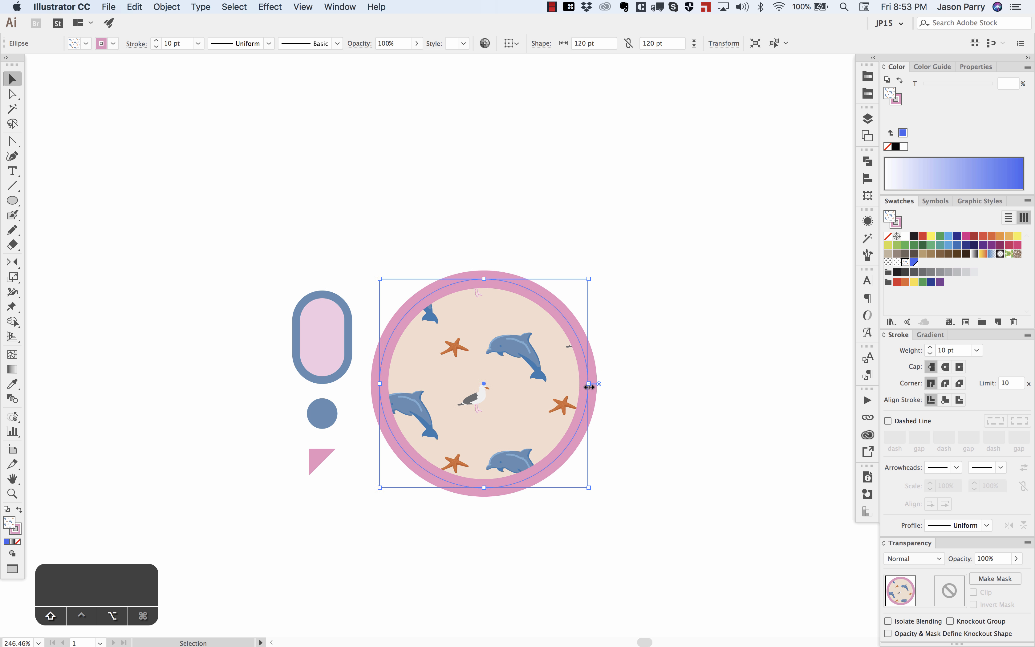
left_click(329, 363)
left_click_drag(353, 338, 362, 340)
left_click(322, 414)
left_click_drag(337, 415, 346, 414)
left_click(317, 457)
left_click_drag(335, 475, 352, 485)
Undo the individual enlargements of the four shapes and clear the selection.
key("super+z")
key("super+z")
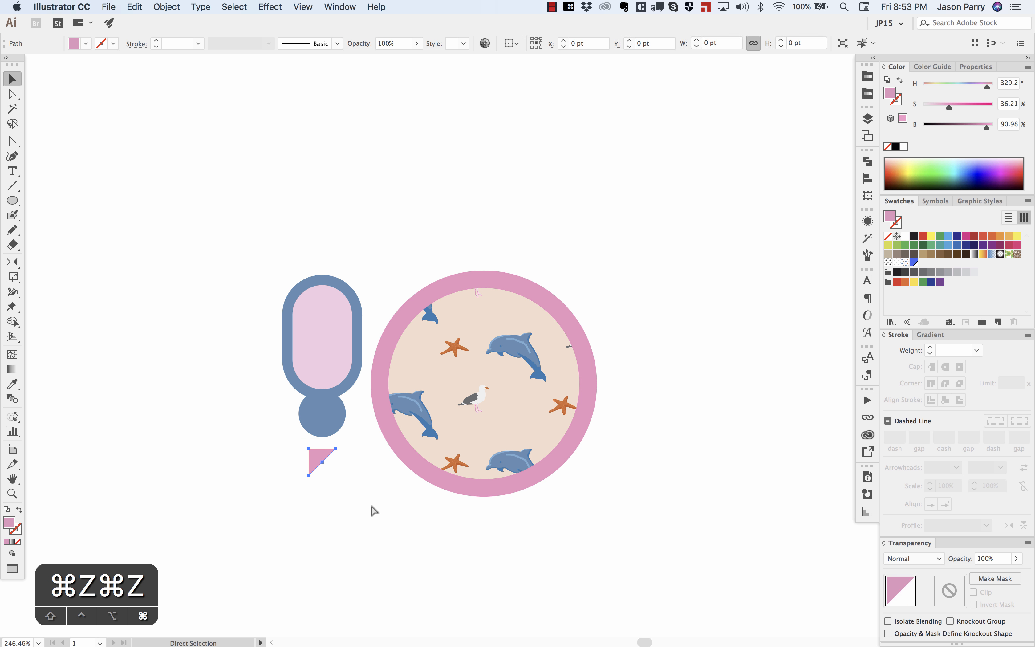
key("super+z")
key("super+z")
key("super+z")
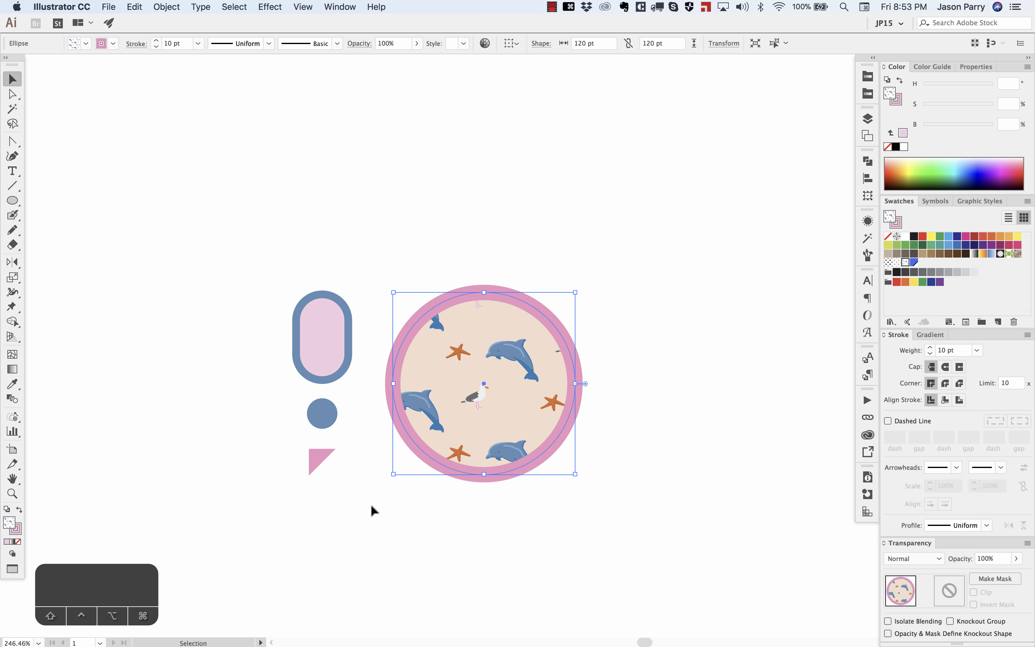
left_click(380, 524)
Start Transform Each on all four shapes with the horizontal and vertical scale set to 200%.
scroll(380, 524, "down", 2)
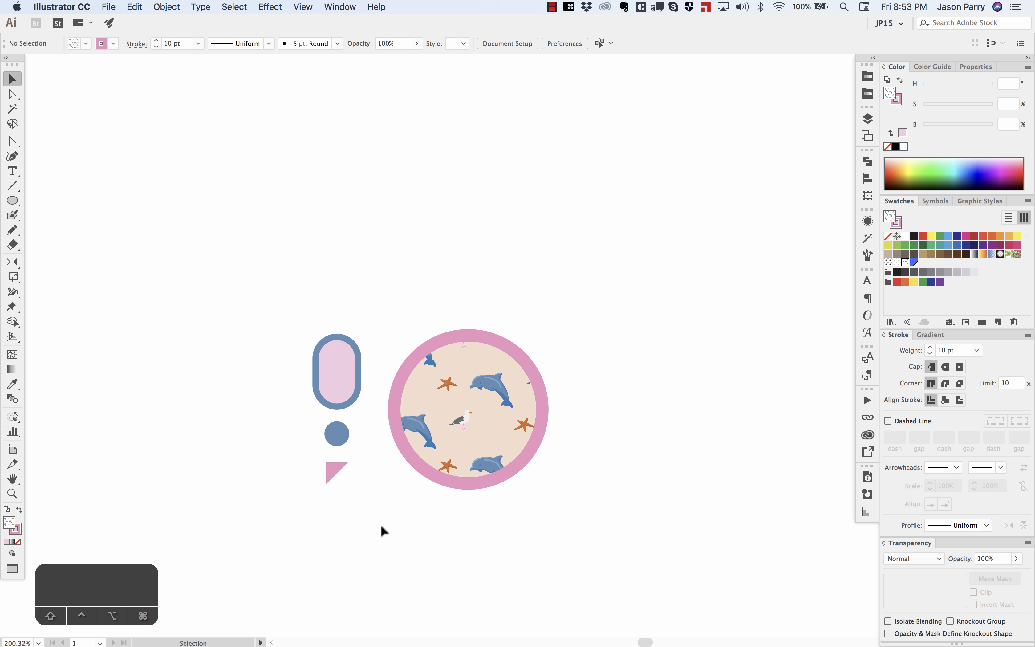
scroll(376, 458, "down", 2)
scroll(376, 458, "left", 1)
left_click_drag(295, 290, 560, 505)
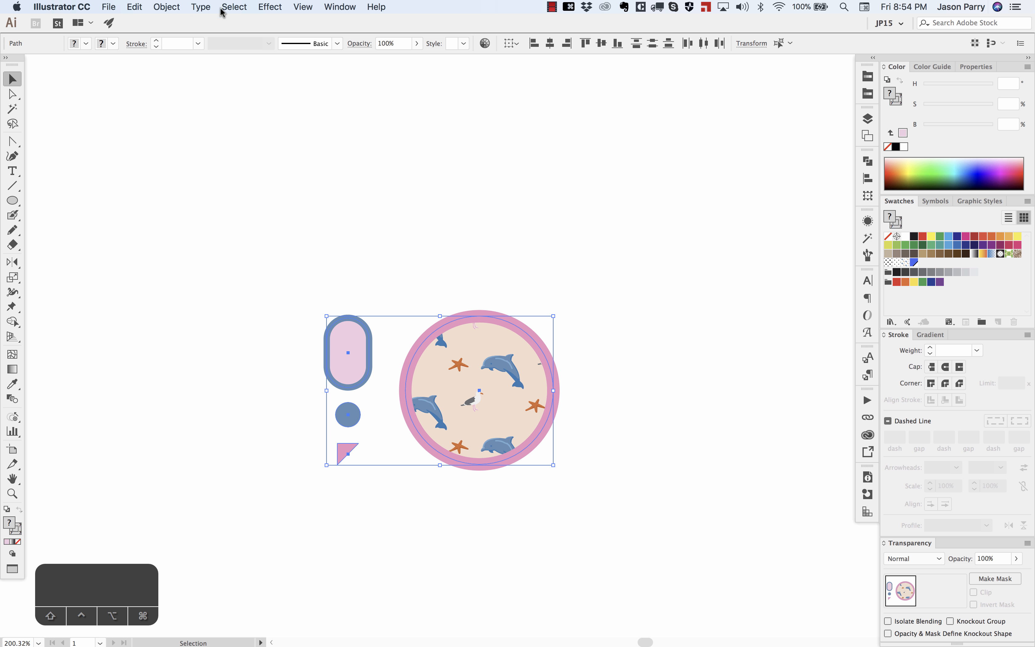
left_click(167, 7)
mouse_move(172, 25)
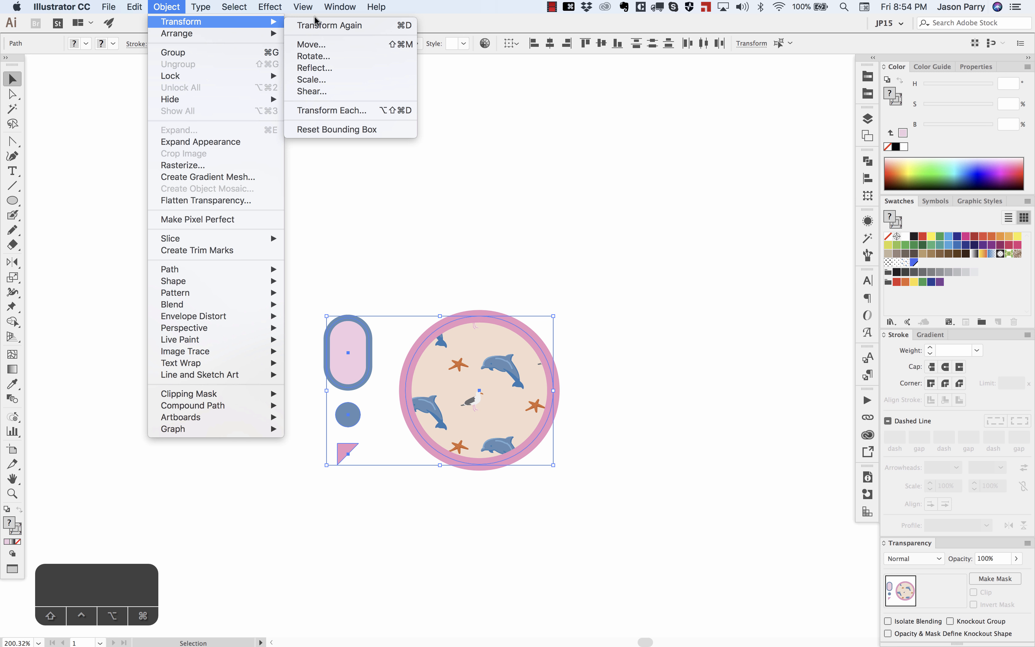
left_click(326, 111)
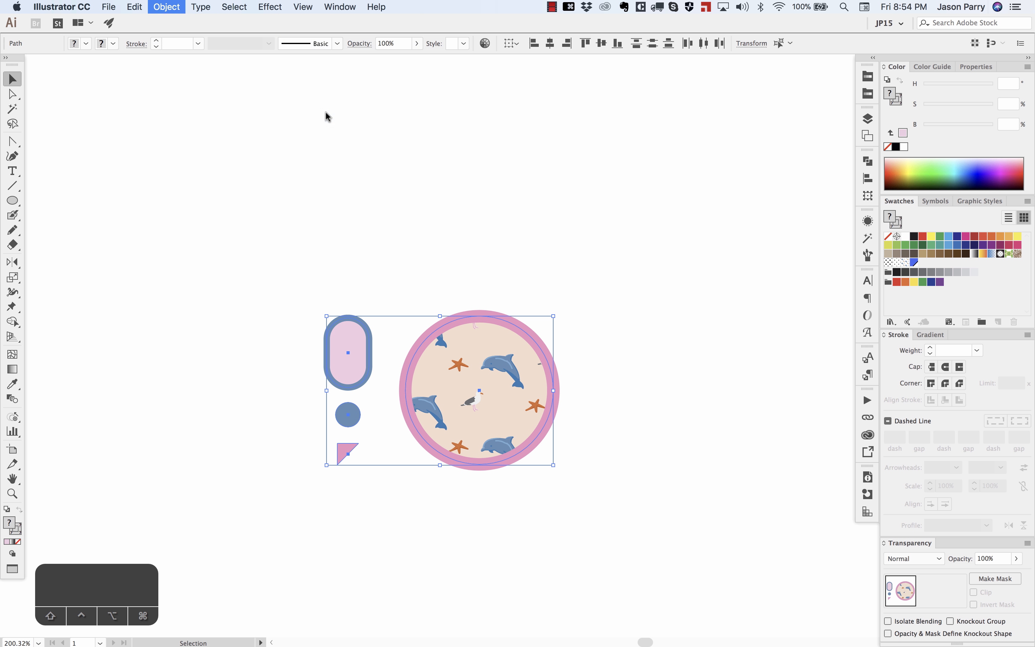
left_click_drag(286, 134, 694, 126)
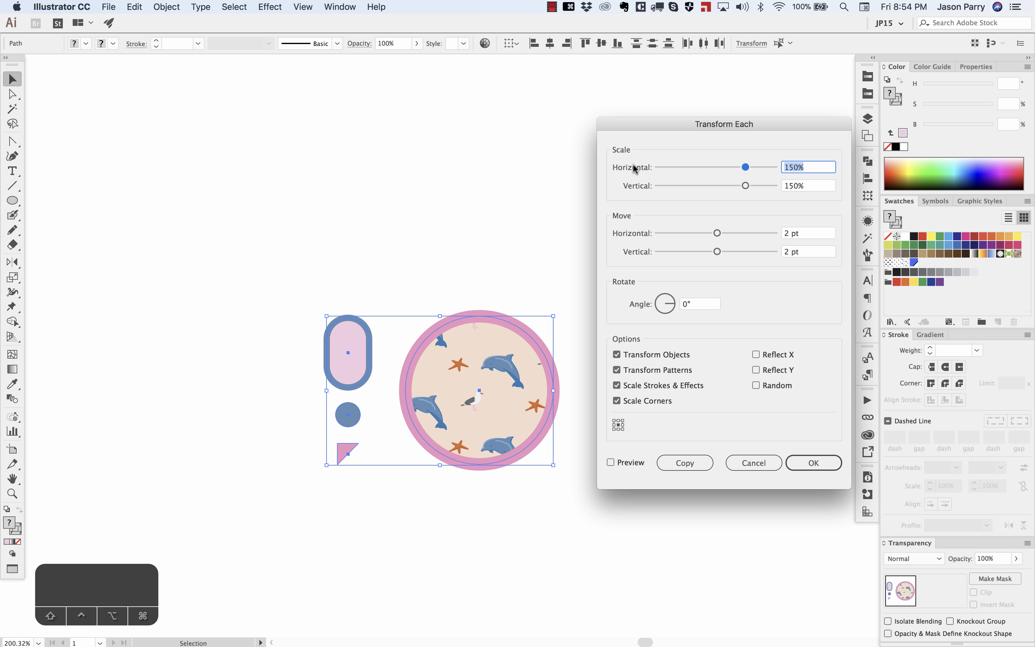
type("200")
key("Tab")
type("200")
key("Tab")
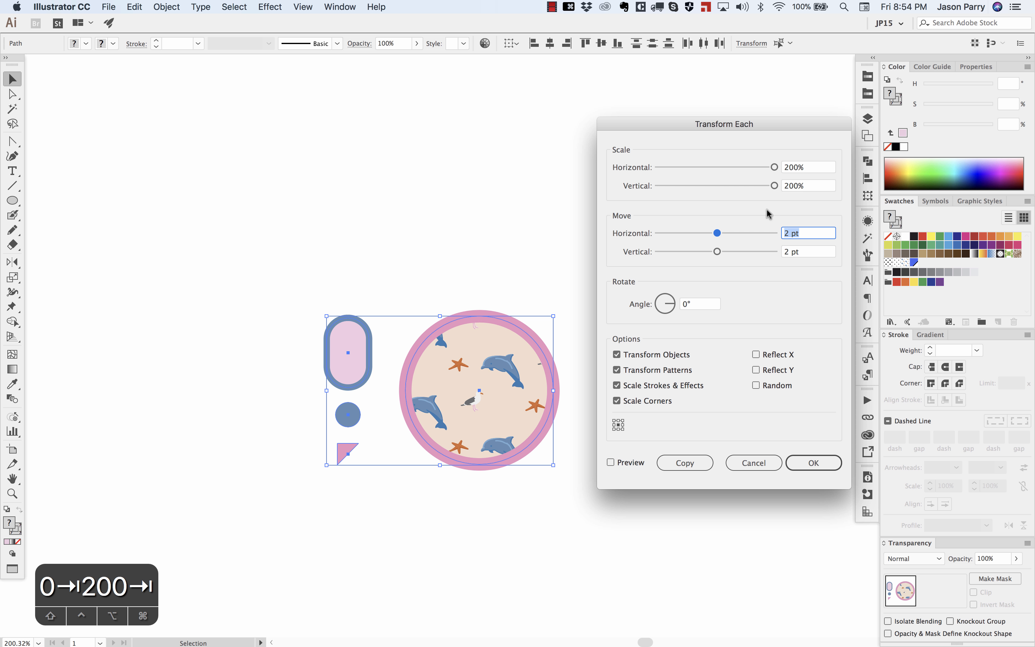
Set the horizontal and vertical move to 0 pt and enable the preview of the transformation.
type("0")
key("Tab")
type("0")
key("Tab")
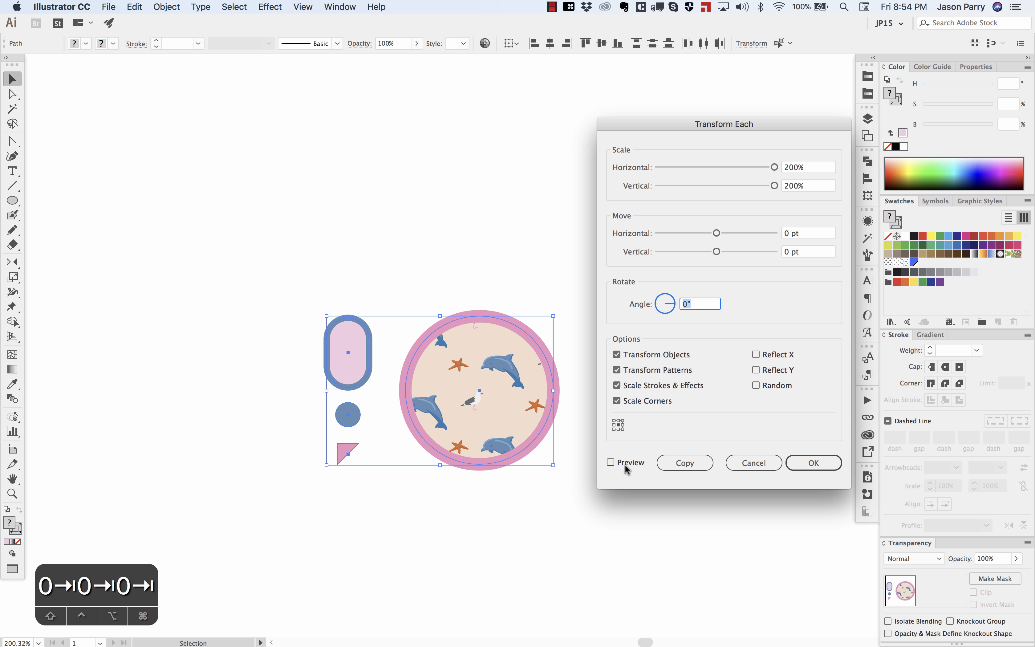
left_click(611, 462)
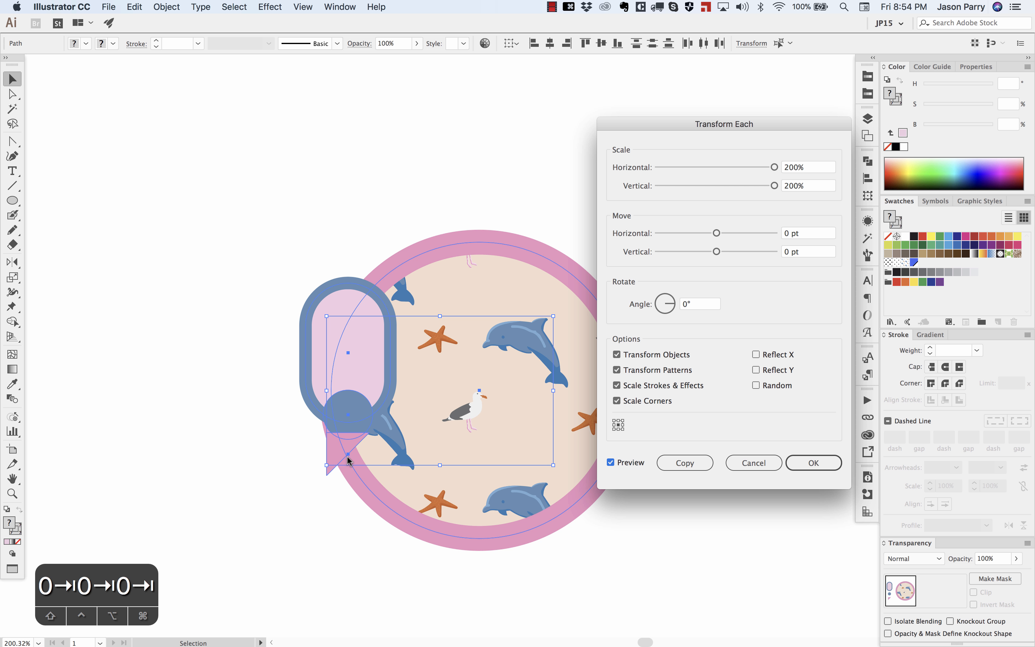
Try each of the four corner reference points for the scaling and return the reference point to the centre.
left_click(615, 422)
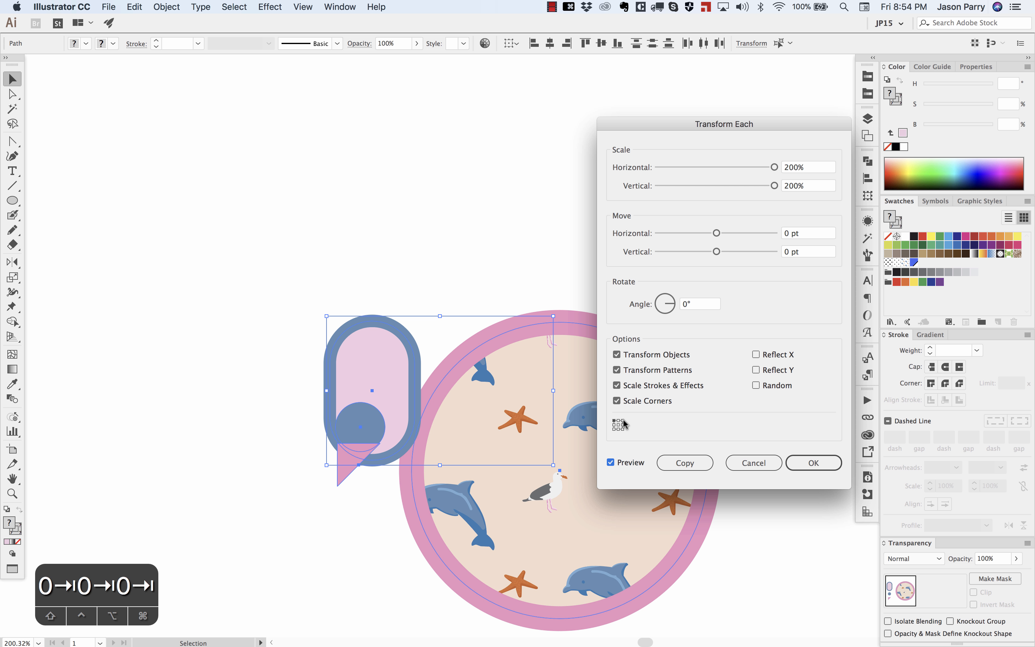
left_click(625, 423)
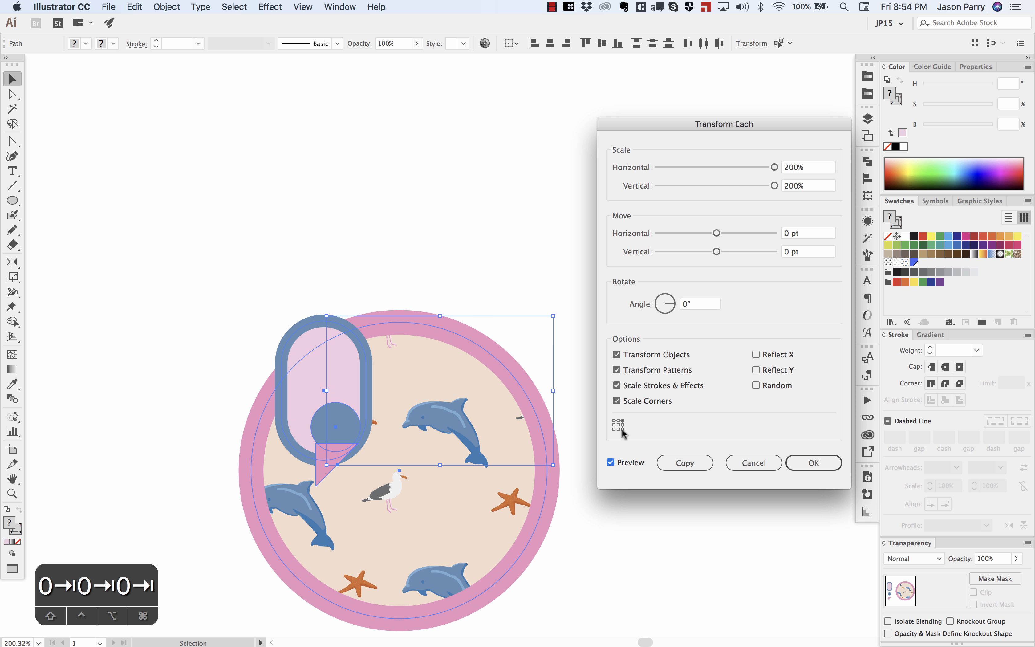
left_click(623, 431)
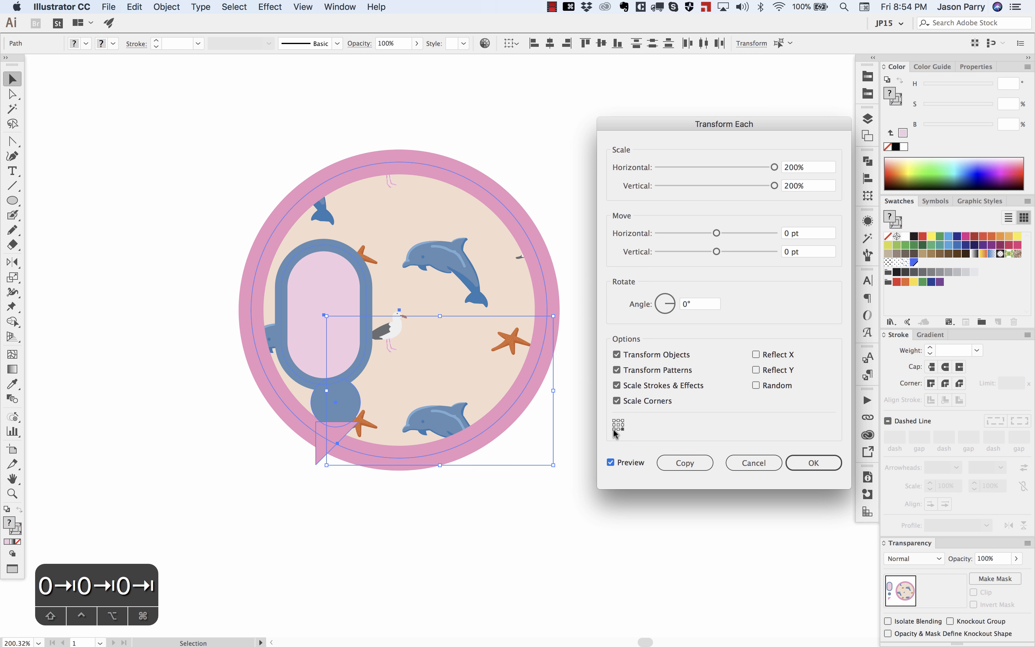
left_click(614, 429)
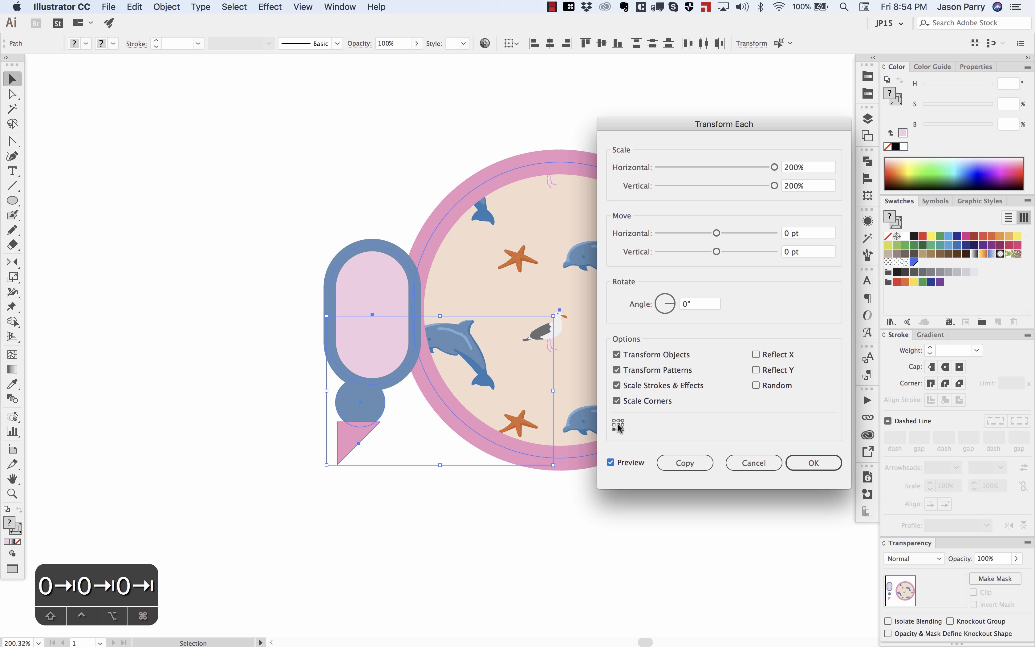
left_click(618, 425)
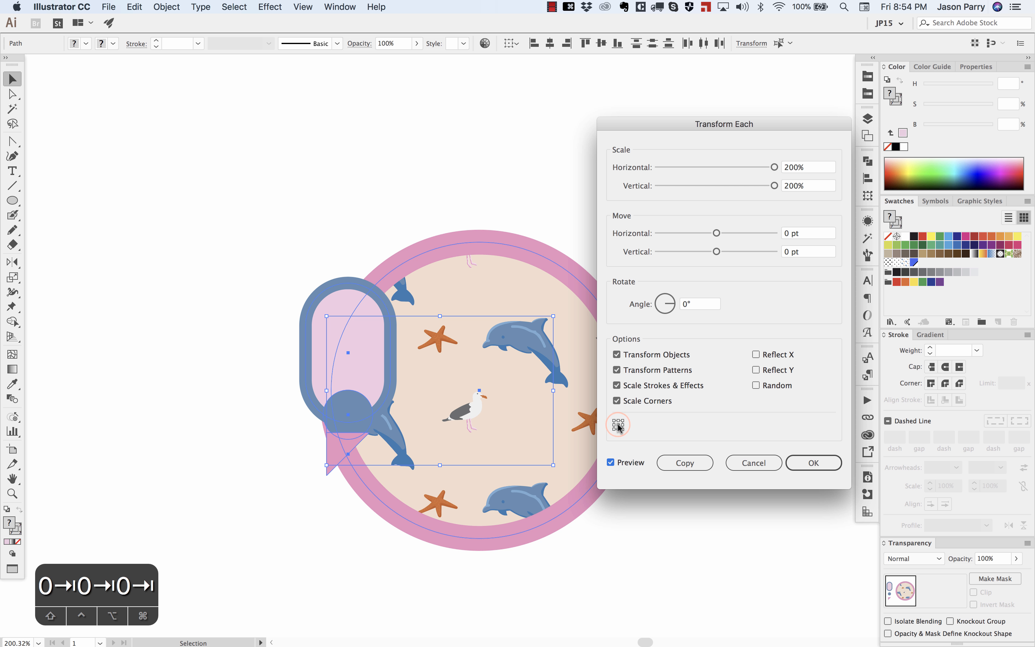
Disable Scale Corners, Scale Strokes & Effects and Transform Patterns for the transformation.
left_click(616, 400)
left_click(616, 385)
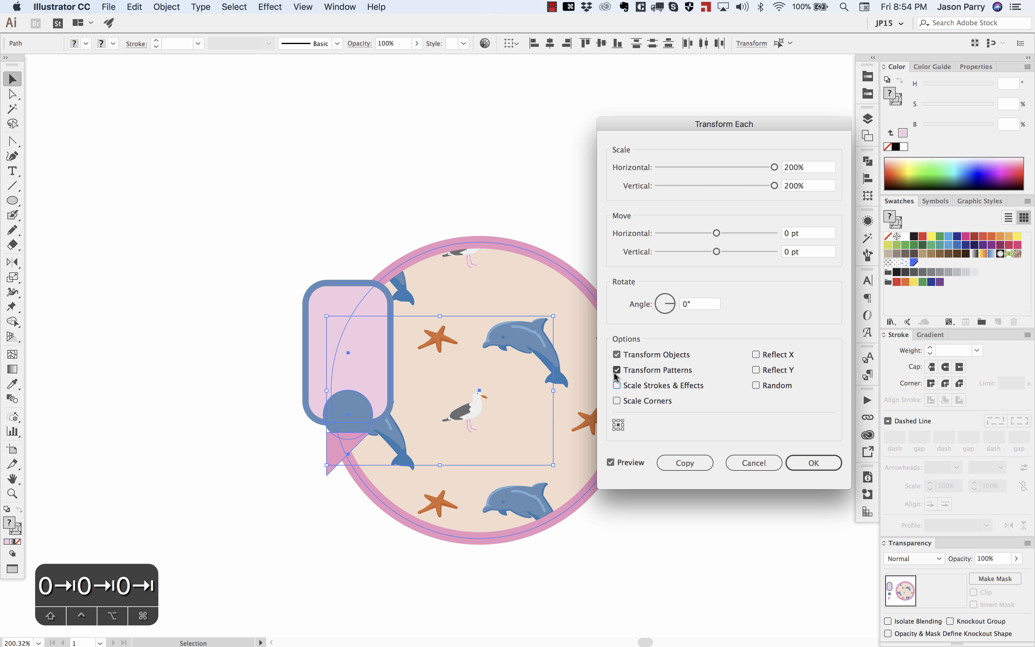
left_click(616, 372)
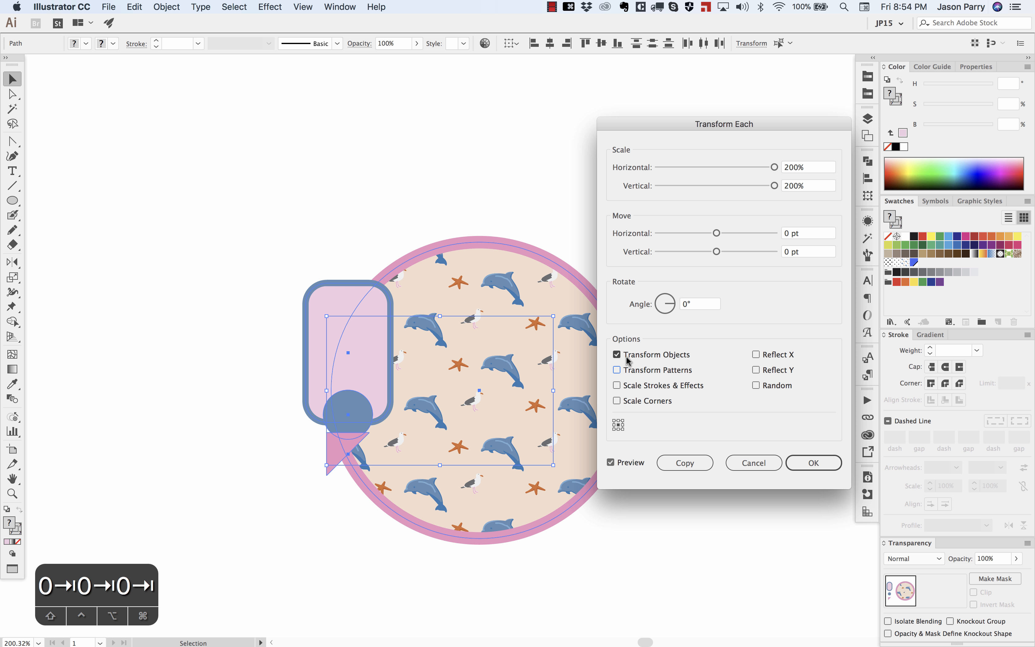
Compare the circle's fill with Transform Patterns on and off, leaving the option enabled.
left_click(617, 370)
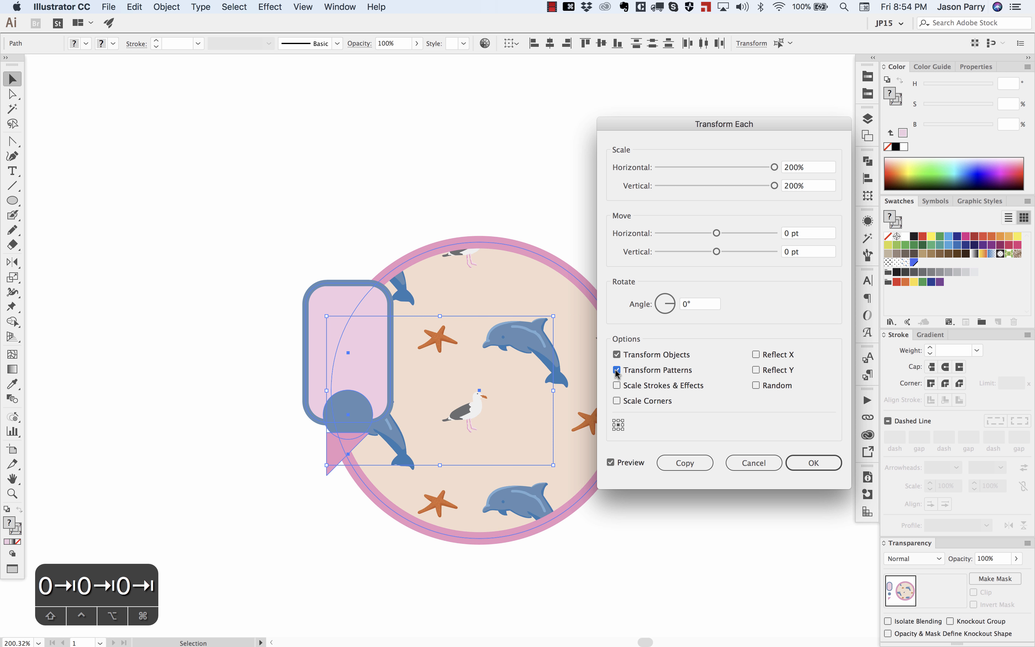
left_click(616, 371)
left_click(617, 370)
left_click(616, 371)
left_click(617, 371)
left_click(616, 371)
left_click(616, 371)
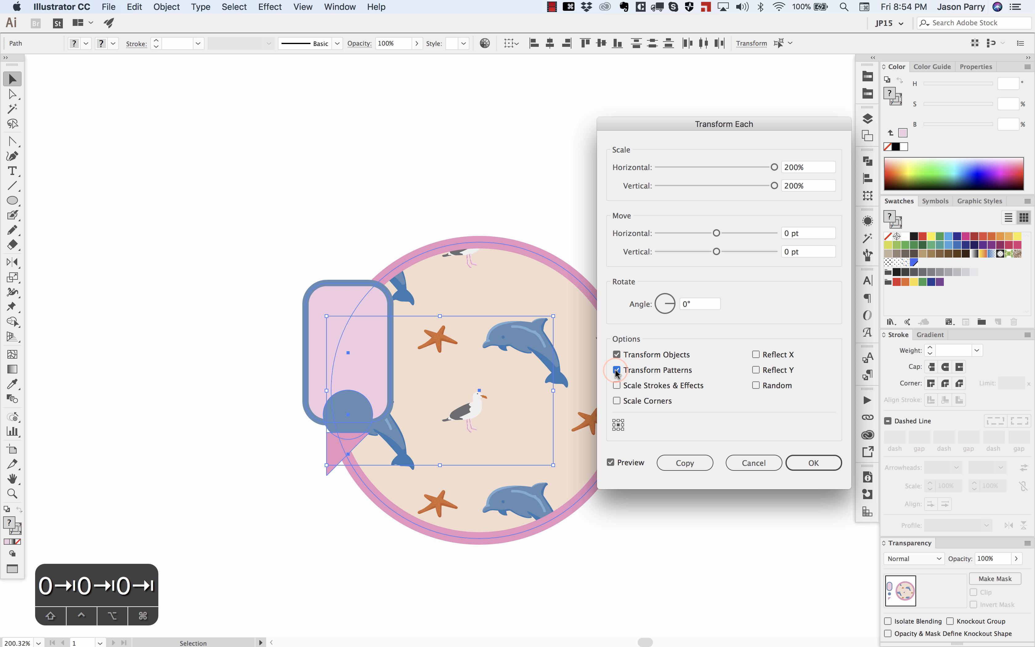
Compare the outlines with Scale Strokes & Effects on and off, leaving the option enabled.
left_click(616, 385)
left_click(617, 386)
left_click(617, 386)
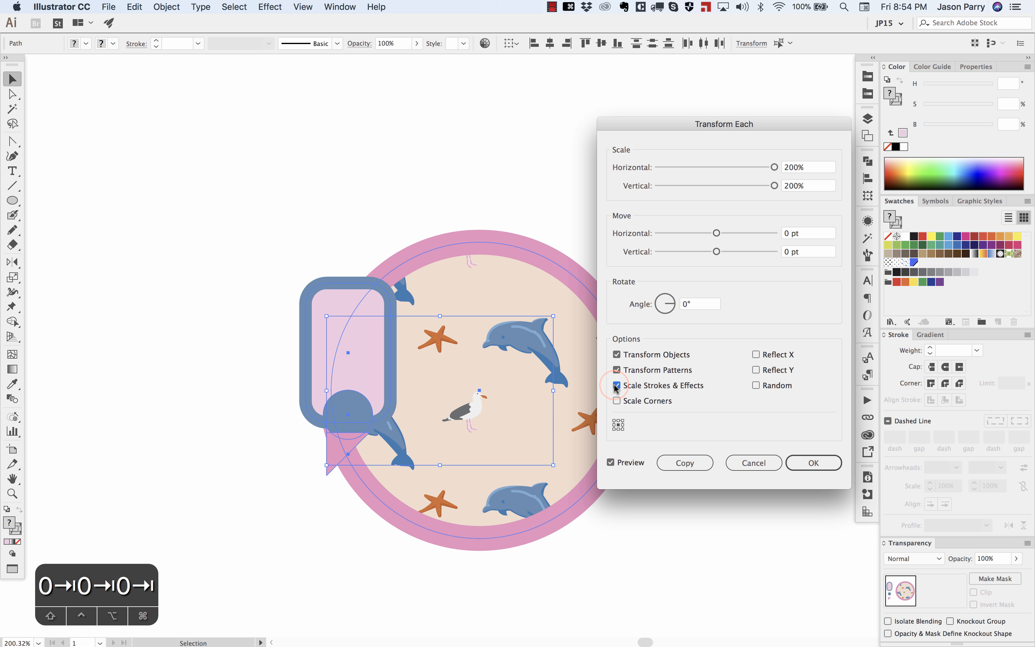
left_click(617, 385)
left_click(616, 386)
left_click(616, 386)
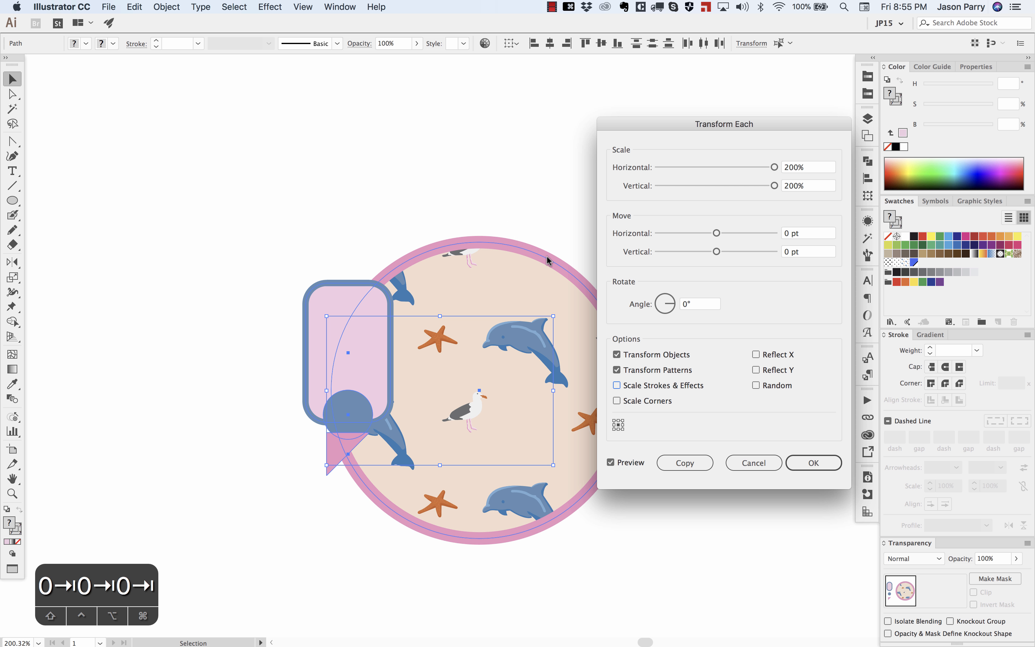
left_click(617, 385)
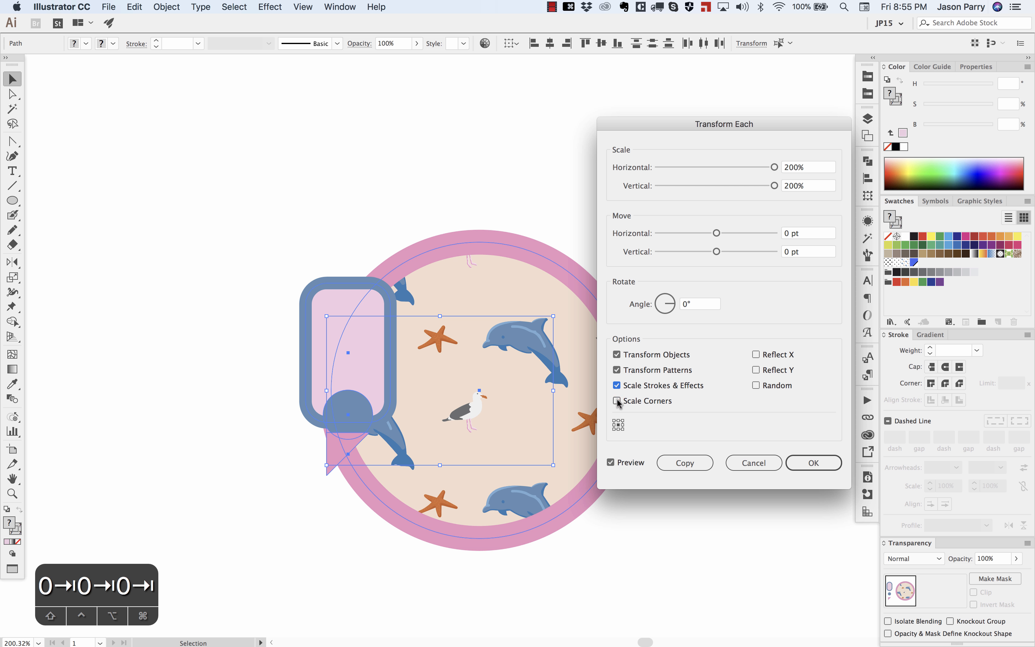
Compare the rounded rectangle with Scale Corners on and off, leaving the option enabled.
left_click(616, 401)
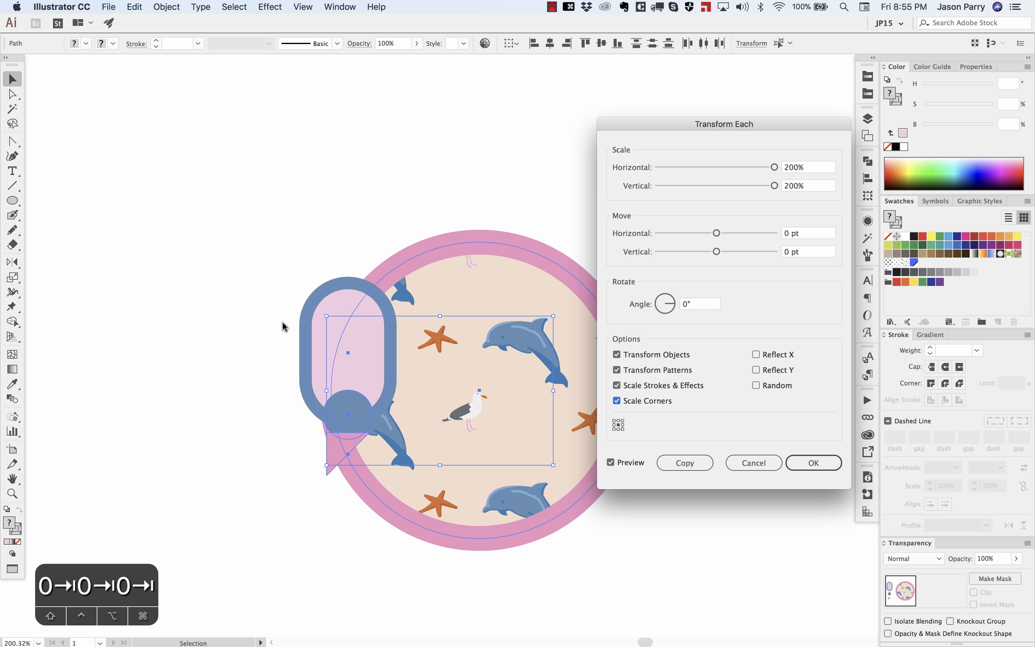
left_click(616, 401)
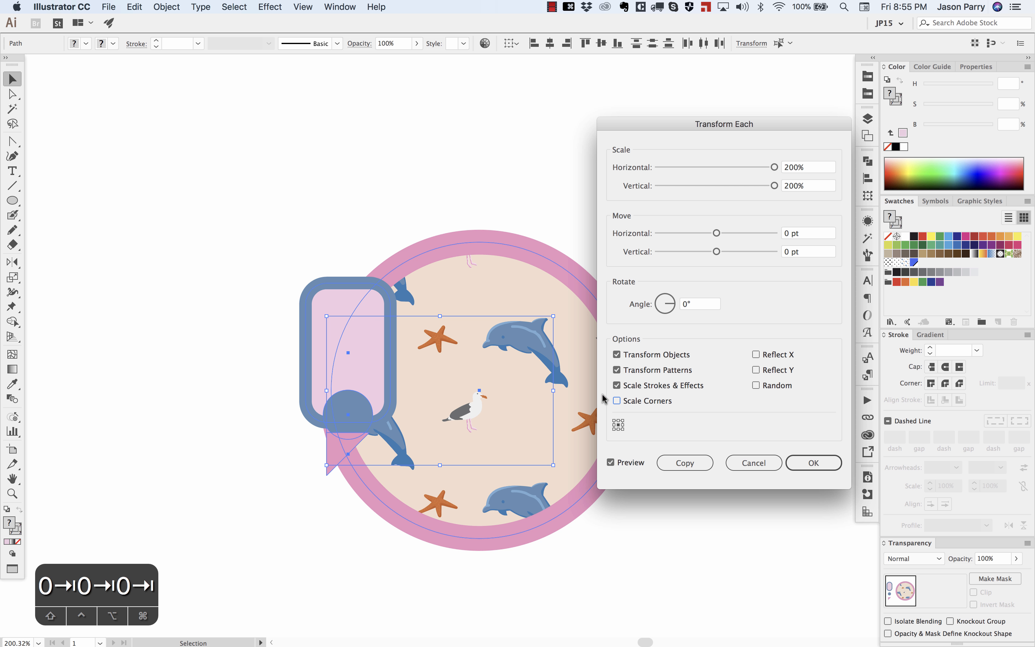
left_click(616, 401)
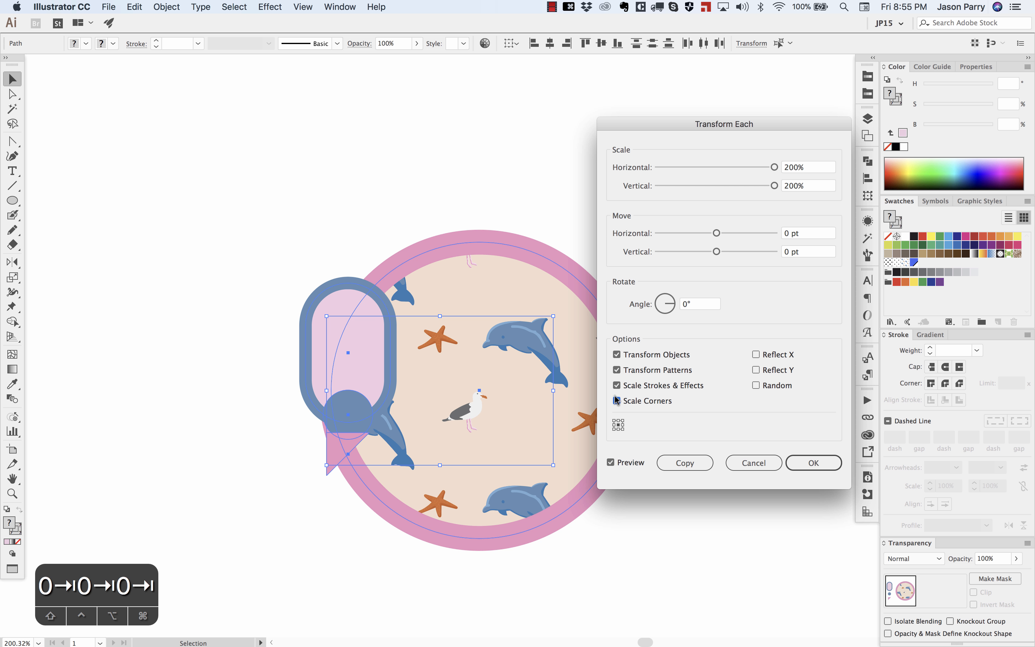
Try Reflect X and Reflect Y on the shapes and disable both again.
left_click(756, 355)
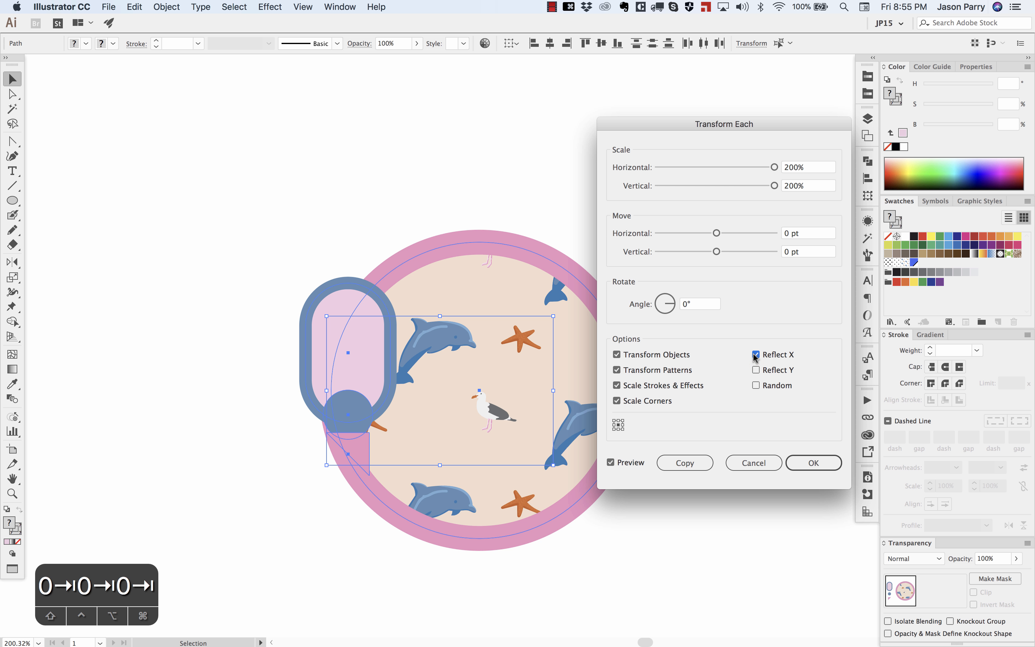
left_click(756, 370)
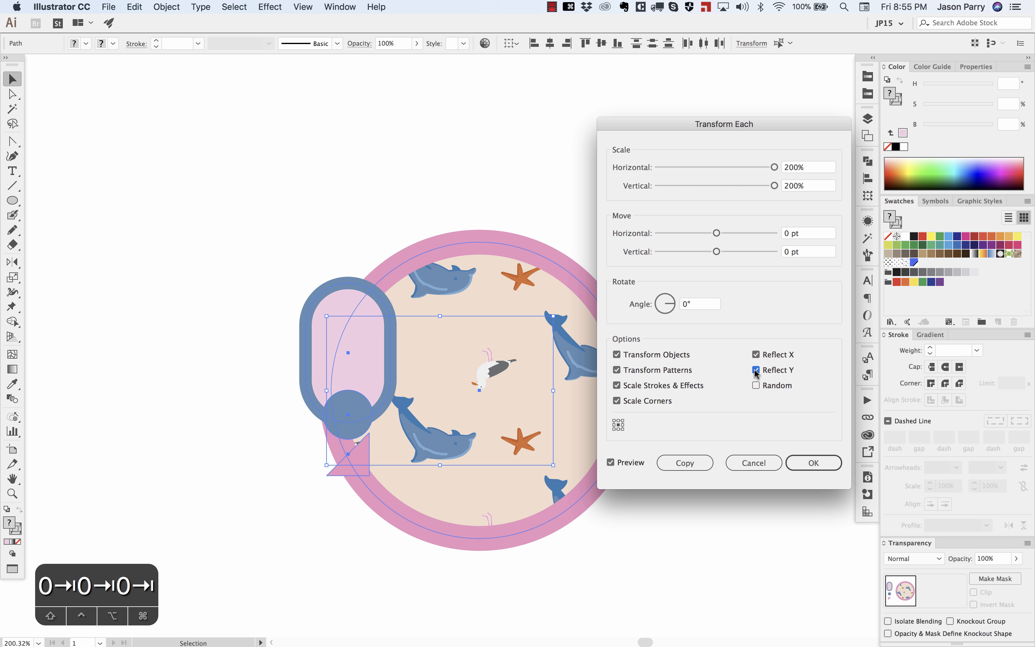
left_click(755, 370)
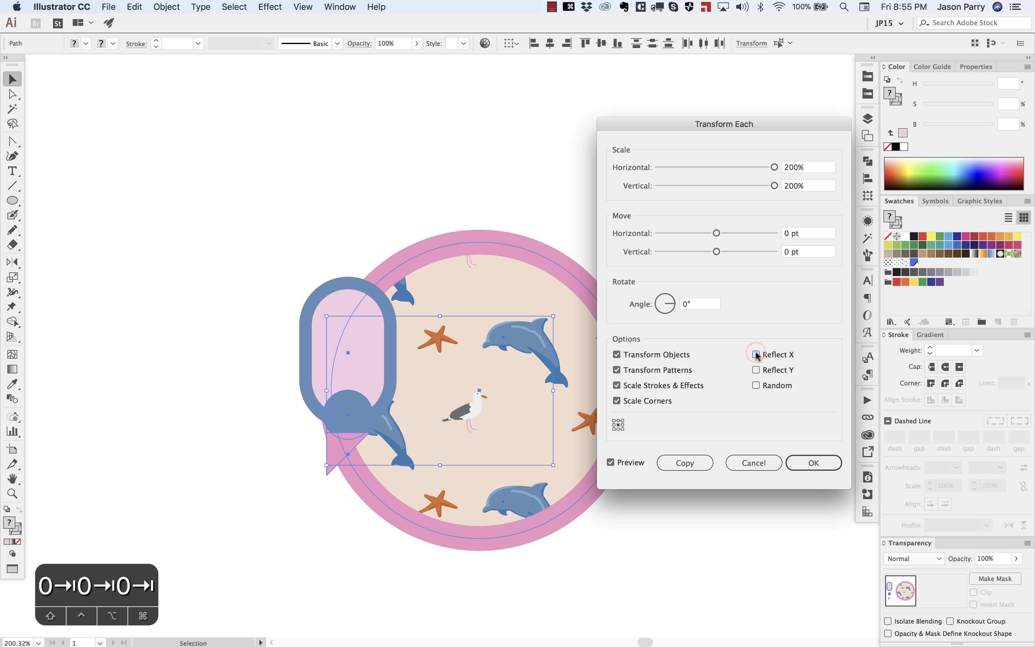
left_click(756, 355)
Enable Random with a move of 21 pt horizontally and 10 pt vertically, and refresh the preview for new random variations.
left_click(756, 386)
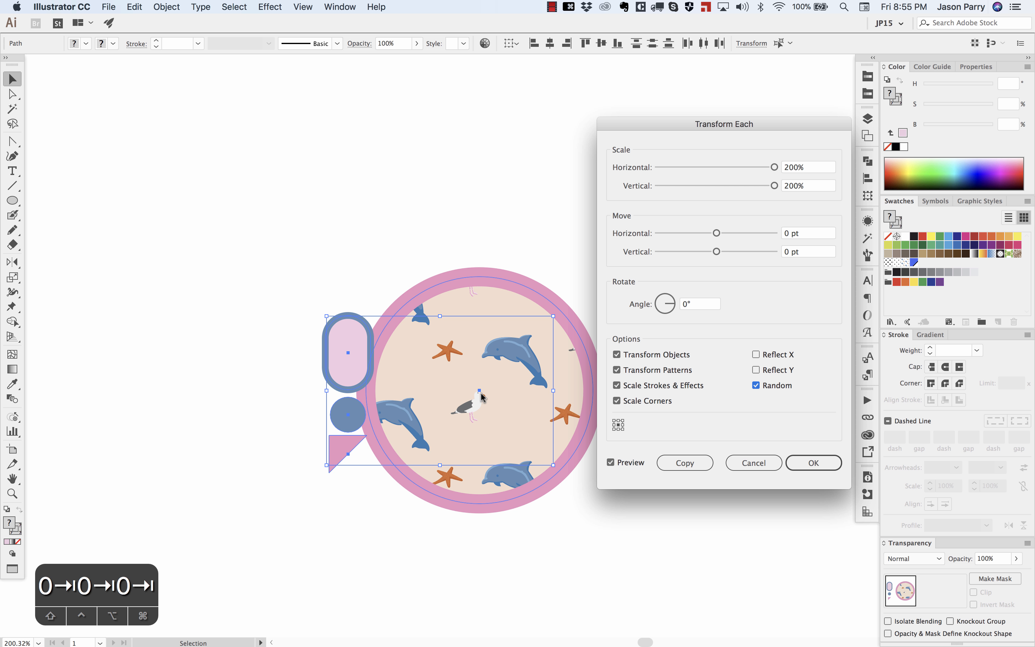
mouse_move(716, 233)
left_mouse_down()
mouse_move(728, 234)
mouse_move(723, 254)
left_mouse_up()
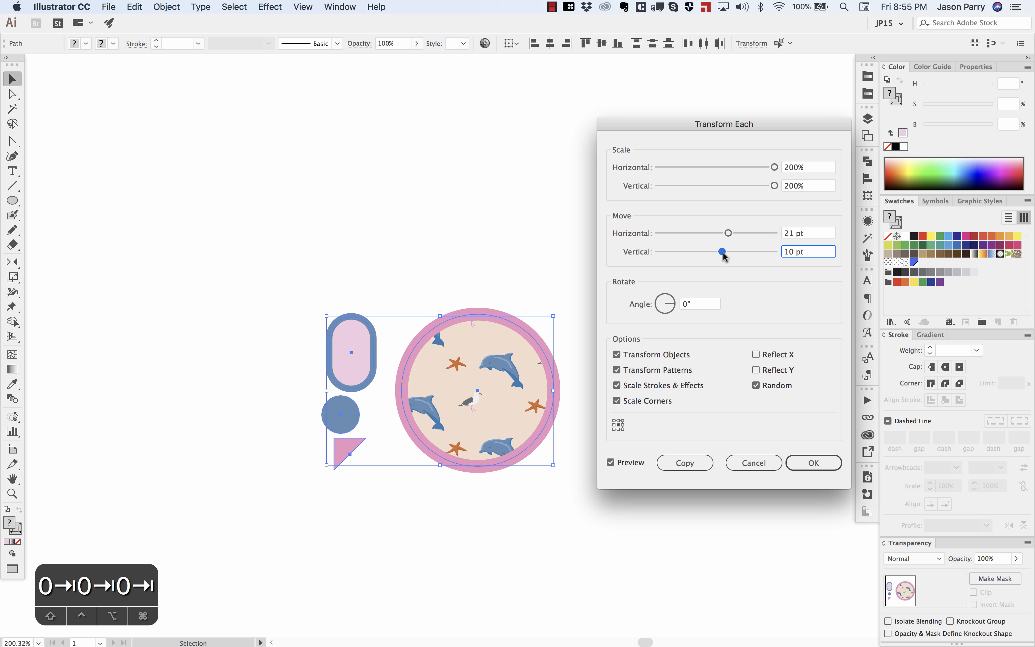
left_click(612, 462)
left_click(611, 463)
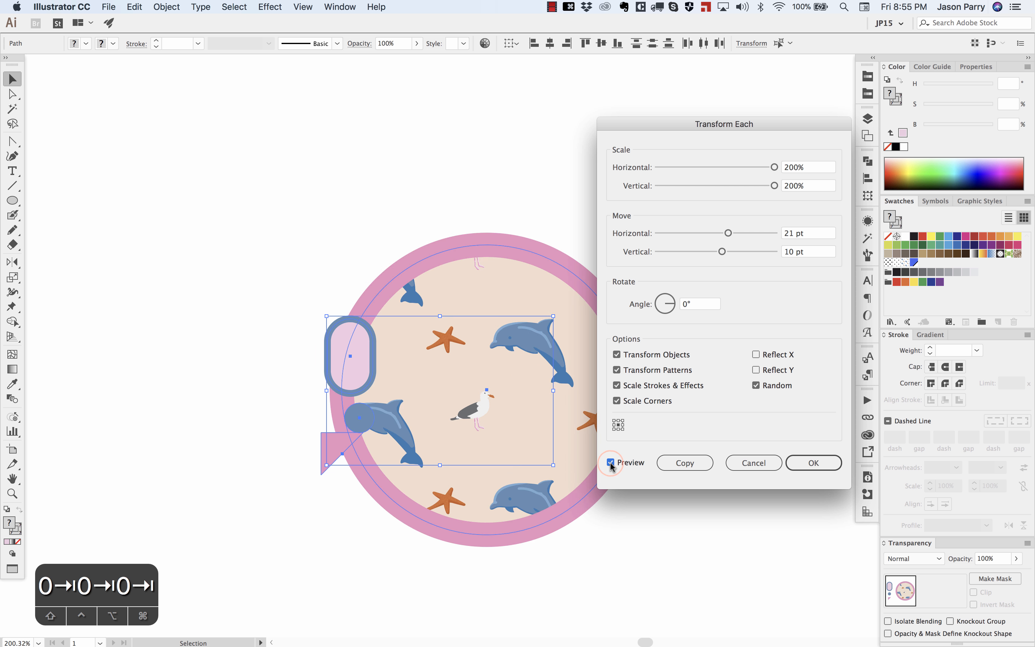
left_click(611, 463)
left_click(611, 463)
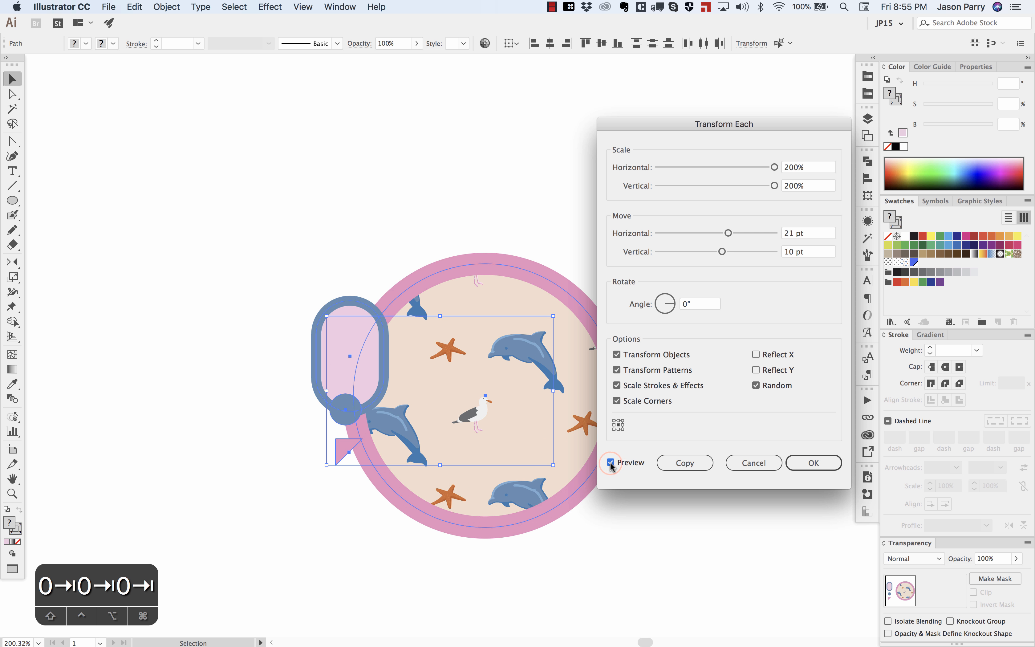
Refresh the random preview several more times, apply the transformation to the shapes and deselect them.
left_click(611, 463)
left_click(611, 463)
left_click(611, 463)
left_click(611, 463)
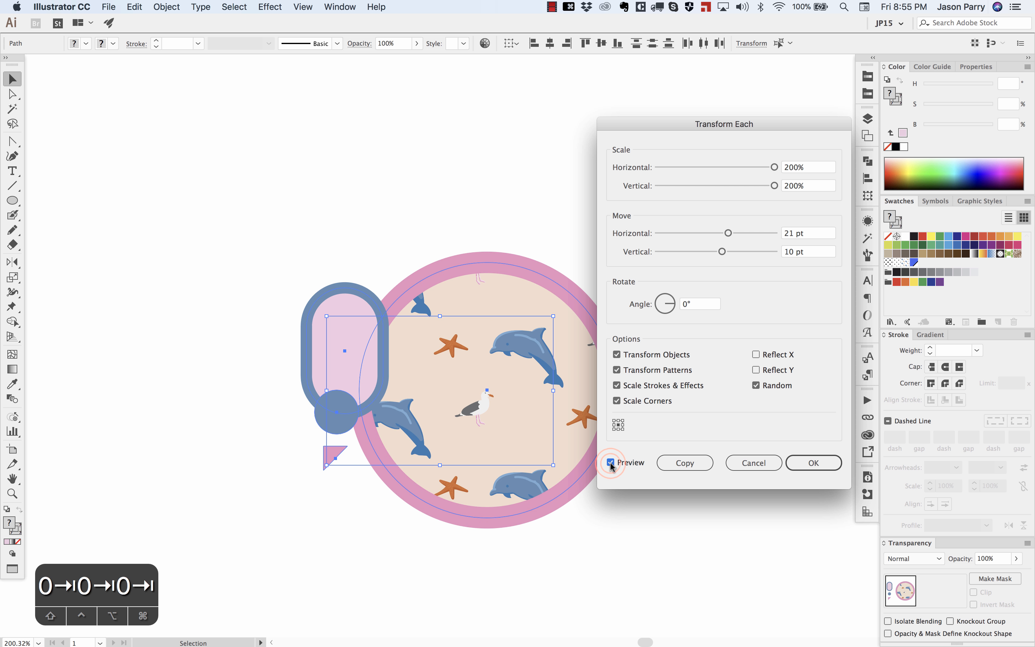
left_click(611, 463)
left_click(611, 463)
left_click(611, 463)
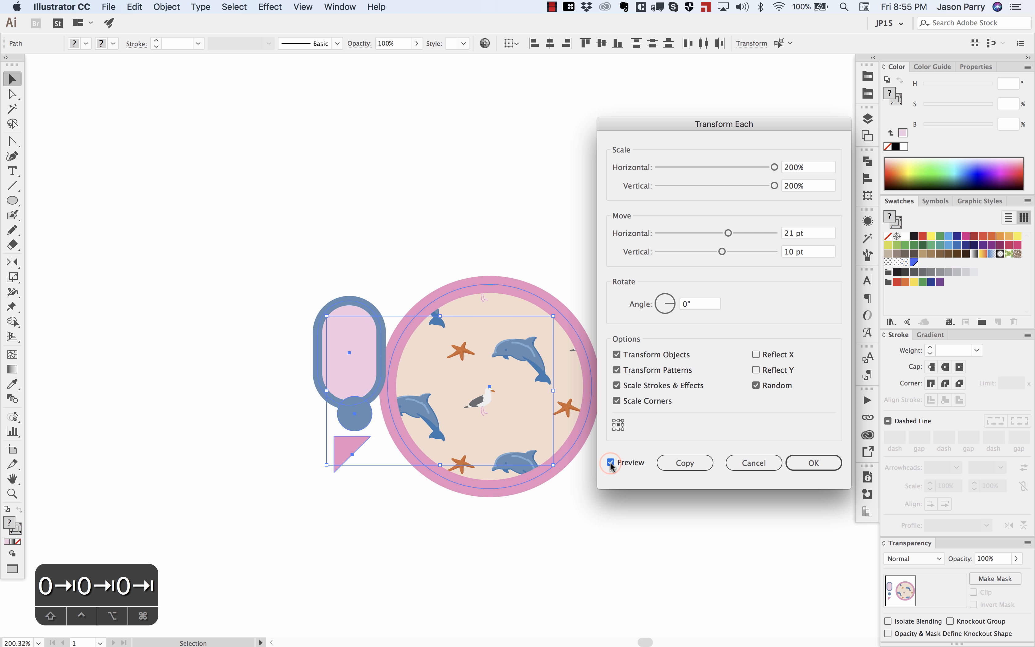
left_click(611, 463)
left_click(611, 463)
left_click(611, 463)
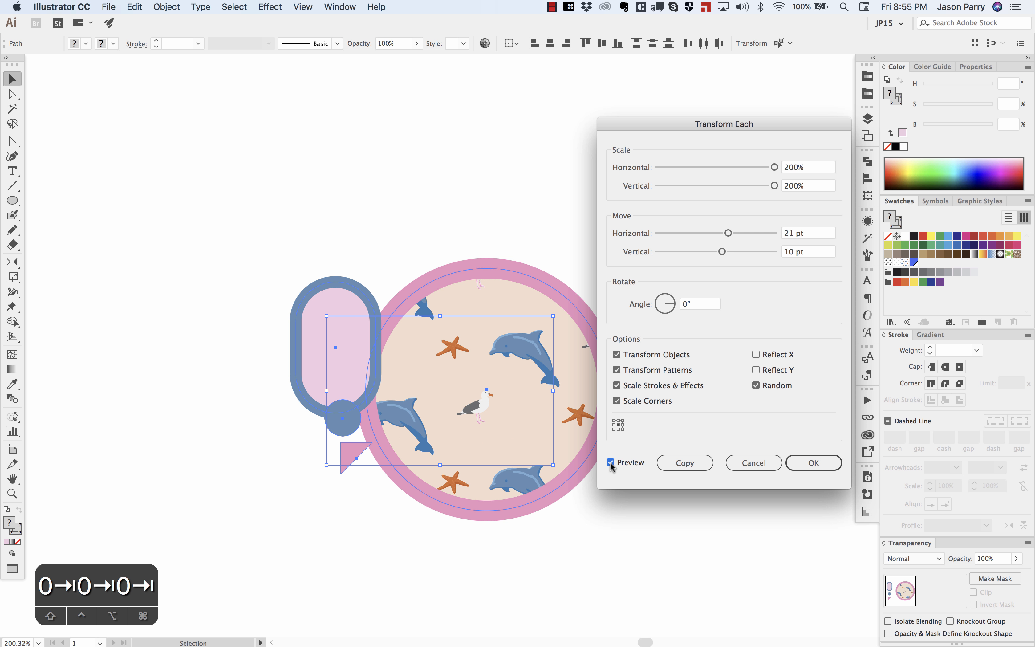
left_click(812, 463)
left_click(738, 472)
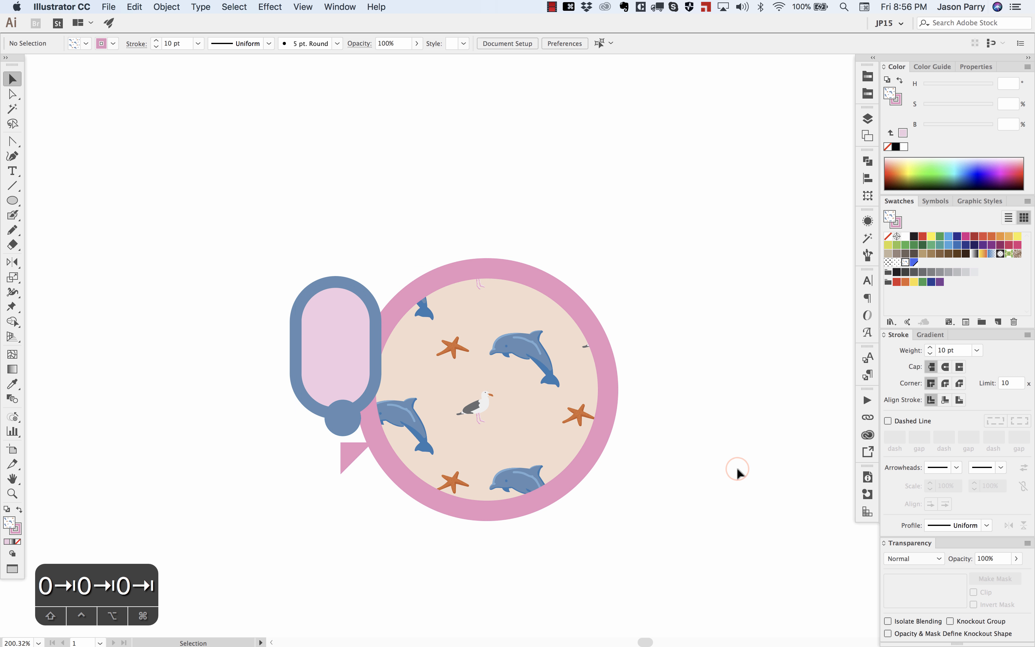
Undo the random transformation of the shapes and clear the selection.
scroll(731, 228, "down", 3)
key("super+z")
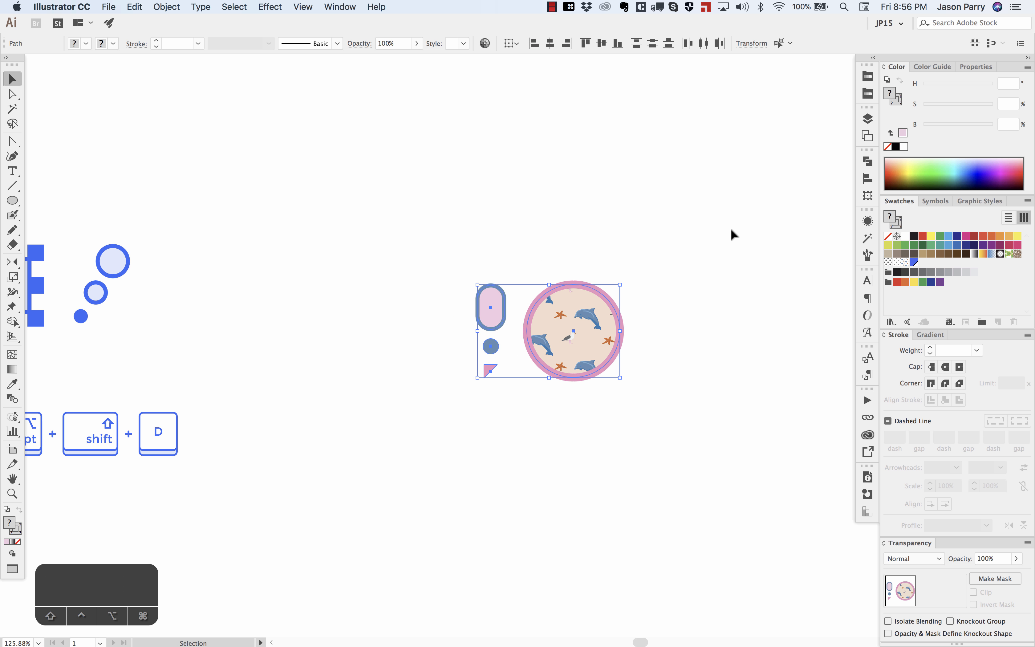
scroll(731, 230, "right", 8)
left_click(729, 230)
Draw a circle 3 pt wide and 3 pt high with the Ellipse tool in the empty area beside the shapes.
scroll(730, 230, "right", 4)
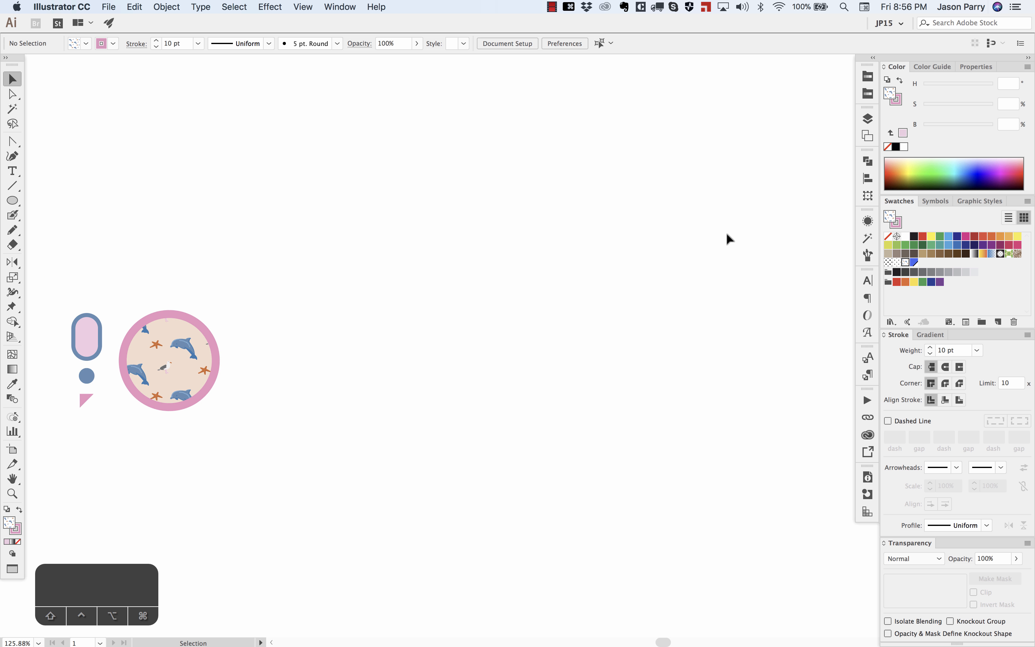
key("l")
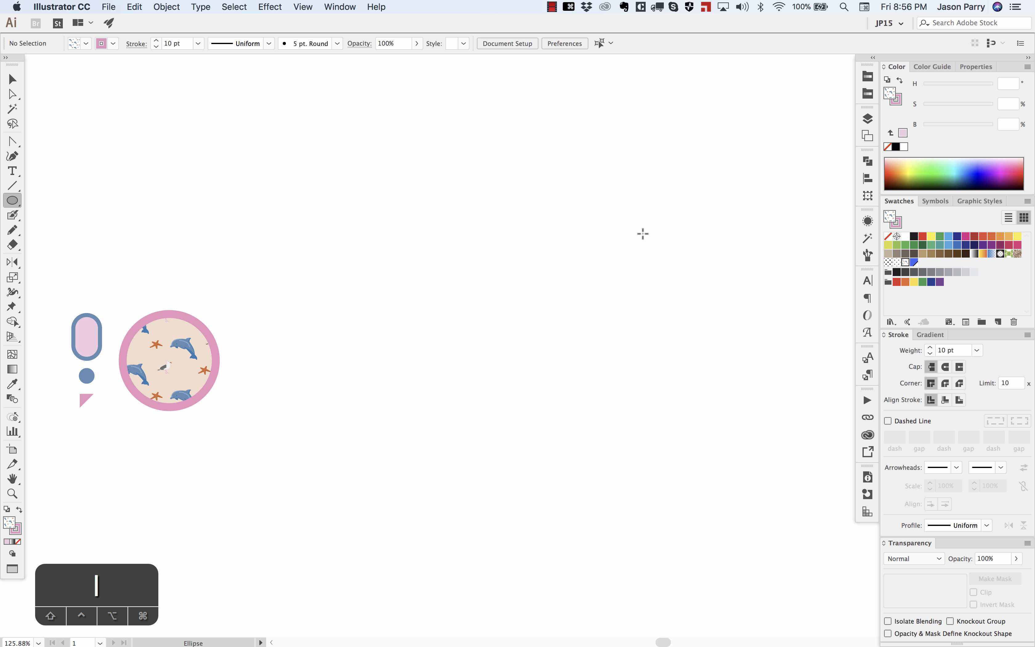
left_click(455, 271)
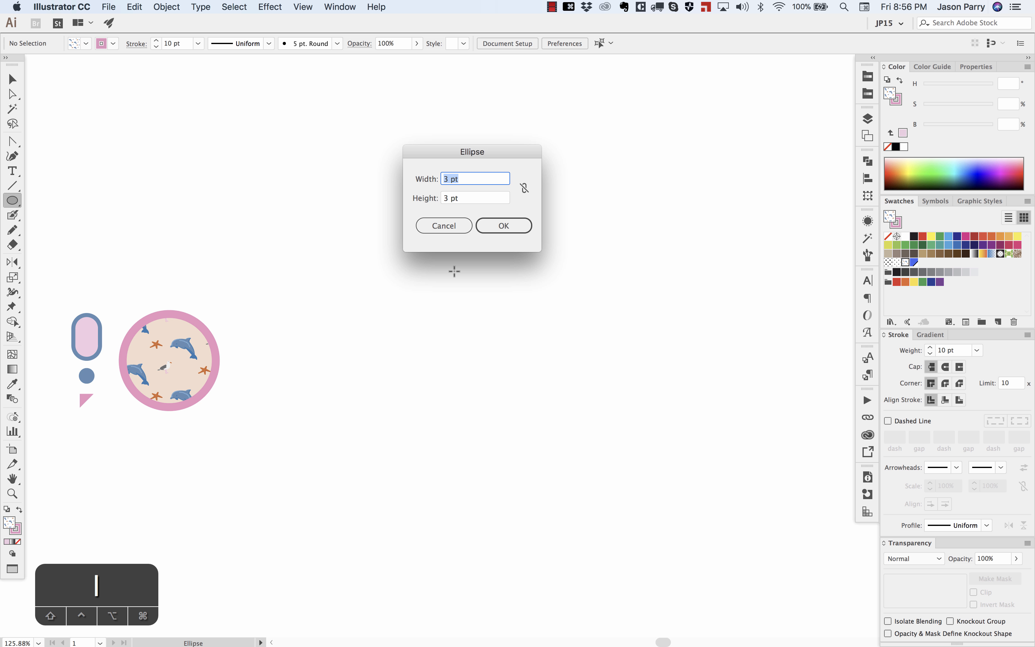
key("Return")
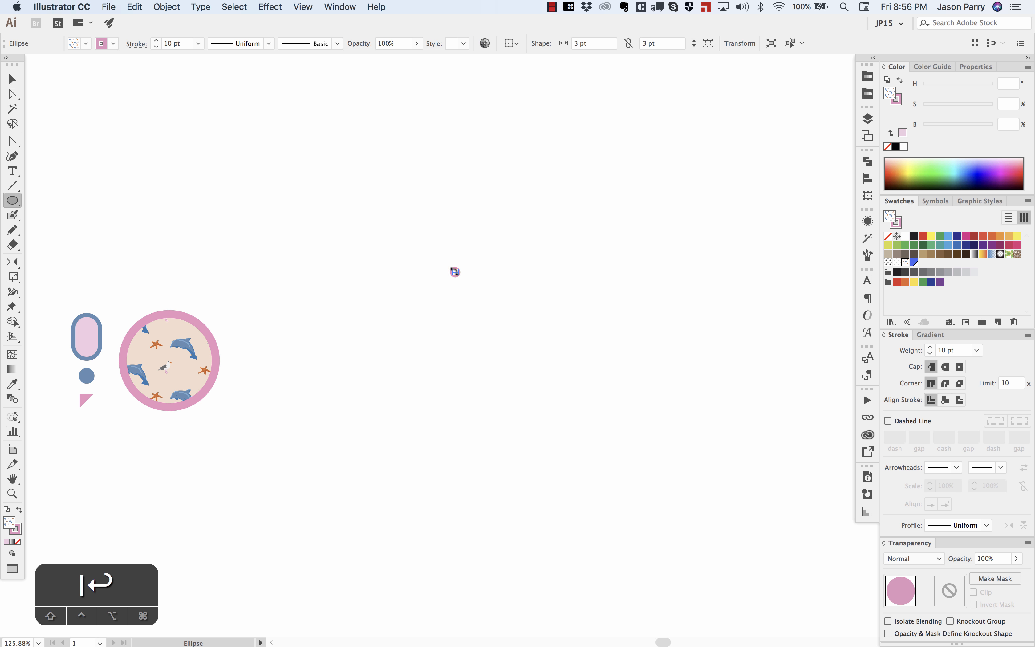
Remove the small circle's stroke, fill it with the Lovell Blue swatch and deselect it.
key("a")
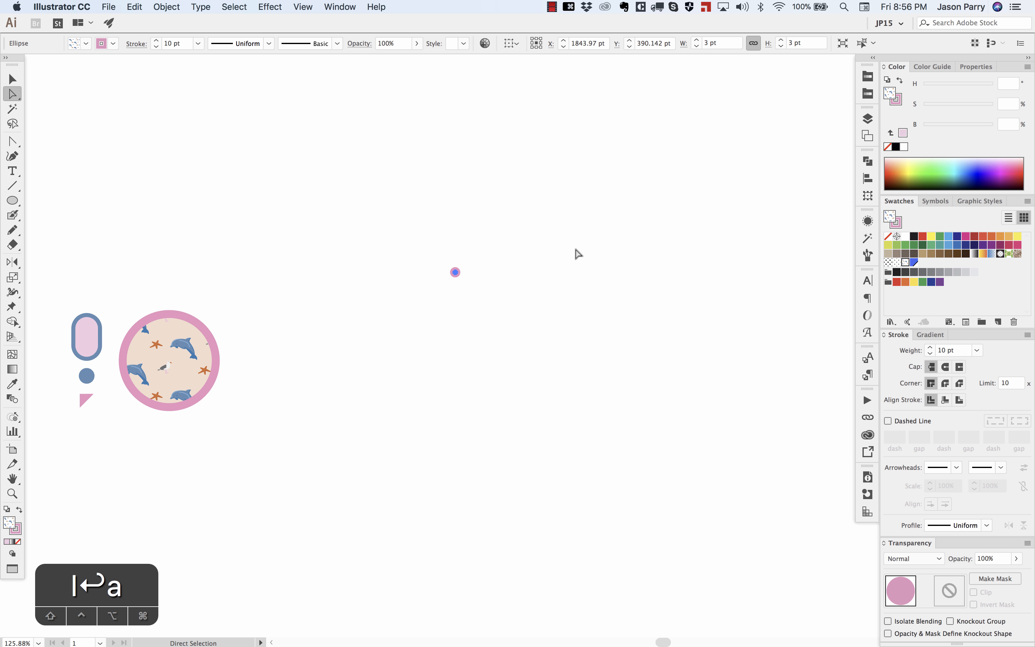
key("x")
key("slash")
key("x")
left_click(914, 262)
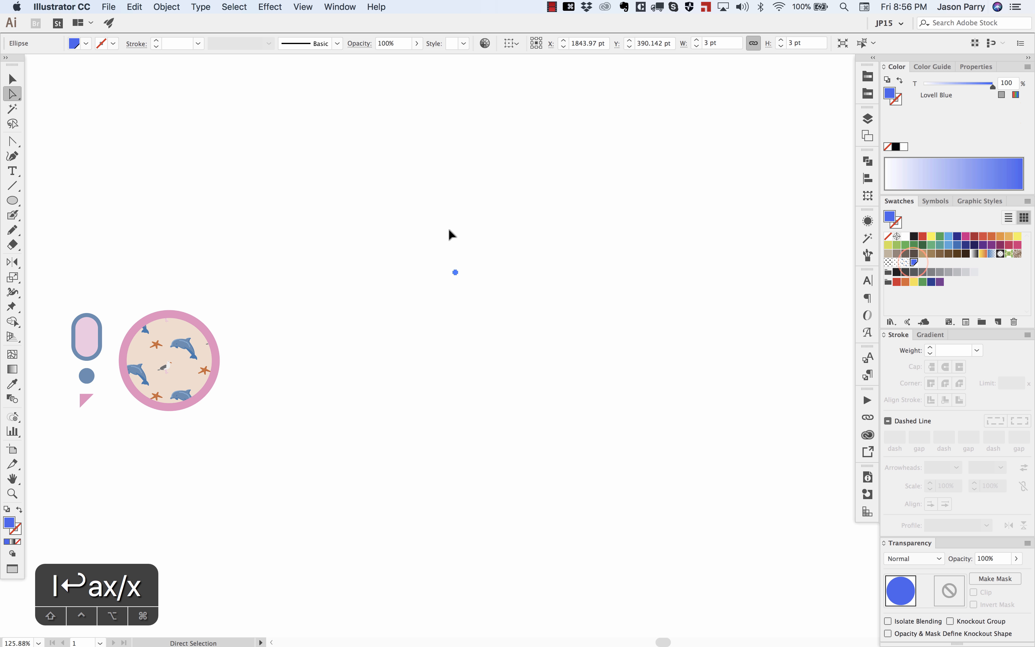
left_click(447, 231)
Select the blue dot and set the keyboard increment in the preferences to 15 pt.
scroll(428, 250, "up", 5, "alt")
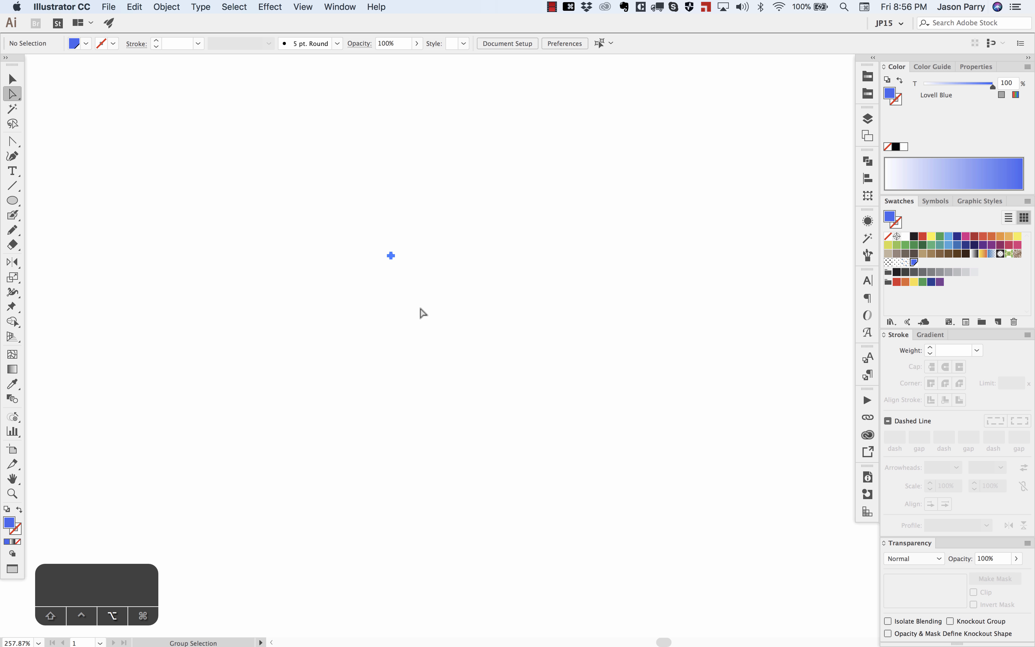
key("super+a")
key("super+k")
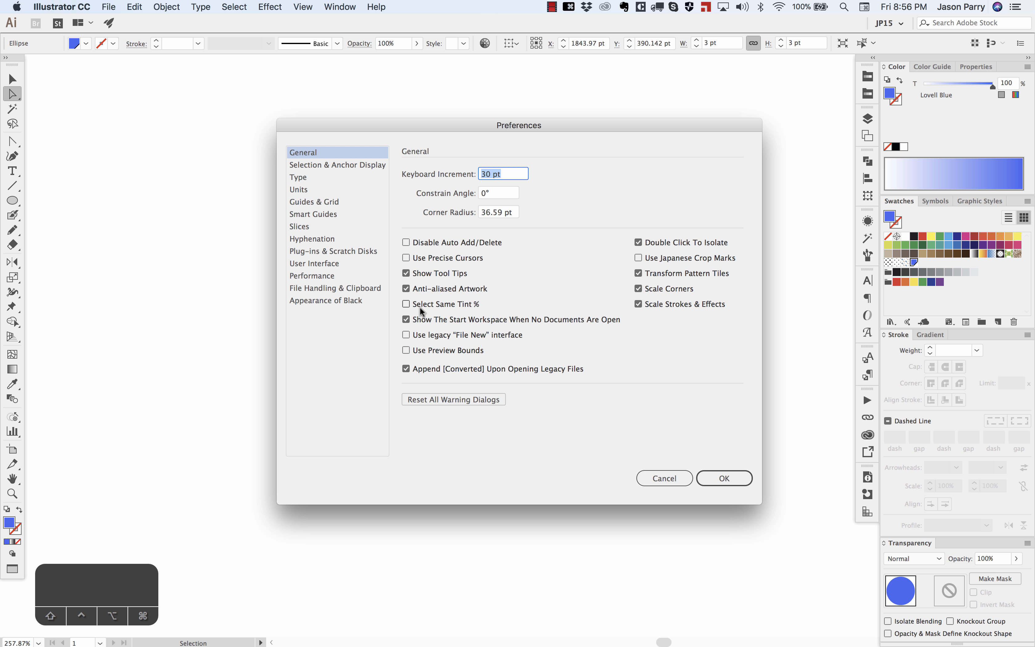
type("15")
key("Return")
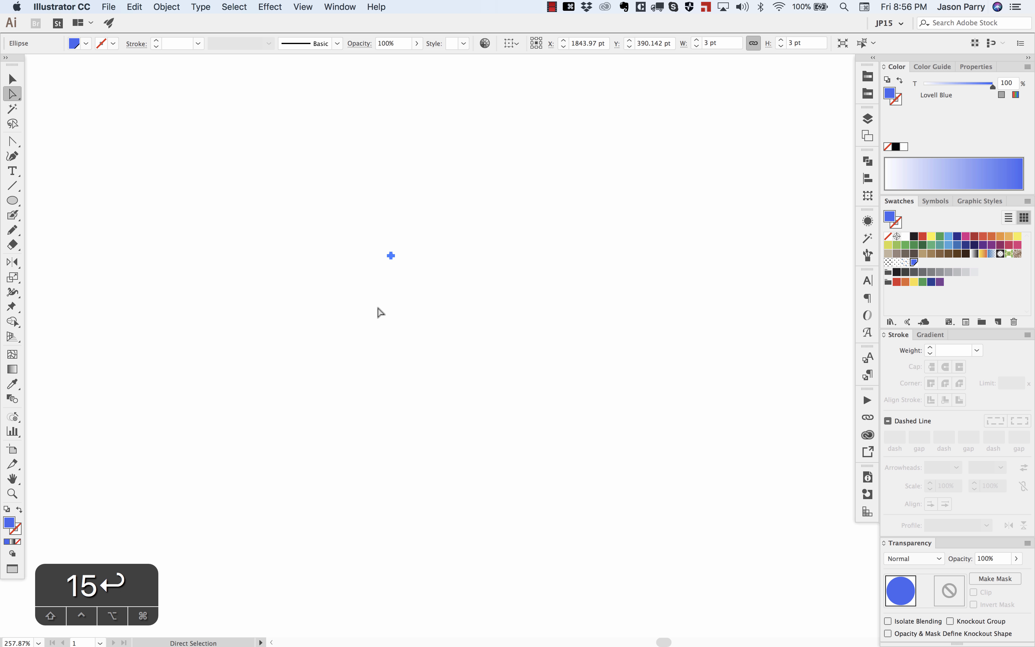
Duplicate the dot repeatedly to the right at 15 pt intervals to form a row of 15 dots.
scroll(380, 312, "down", 2, "alt")
scroll(381, 312, "right", 3)
key("alt+Right")
key("alt+Right")
key("alt+Right")
key("alt+Right")
key("alt+Right")
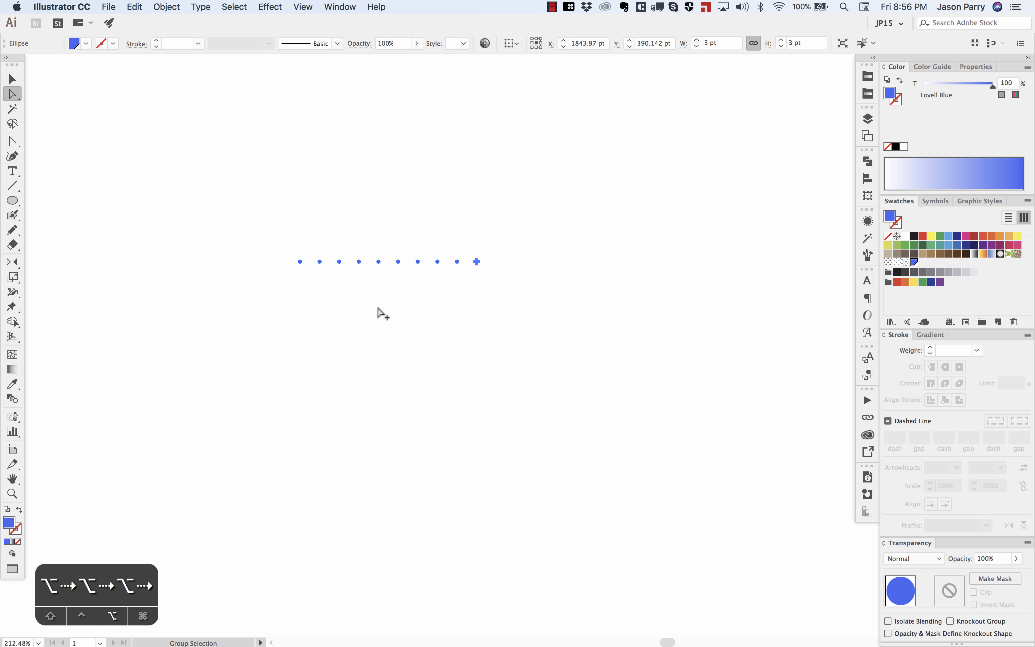
key("alt+Right")
Duplicate the whole row of dots downward 12 times at 15 pt intervals to build a grid, and deselect it.
left_click_drag(267, 254, 571, 305)
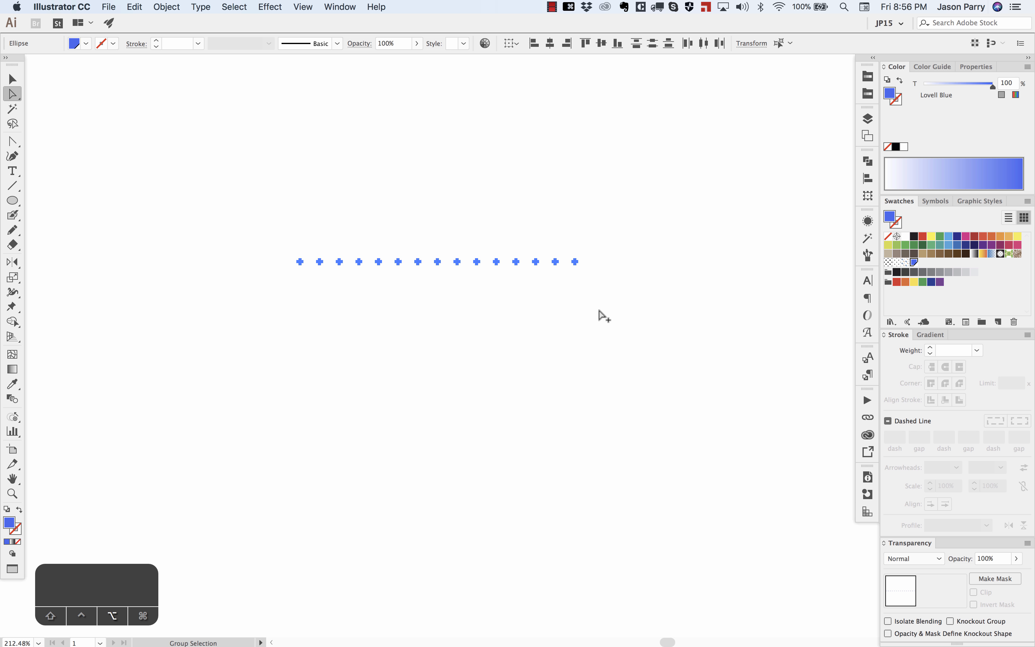
key("alt+Down")
key("alt+Down")
key("alt+Down")
key("alt+Down")
key("alt+Down")
key("alt+Down")
key("alt+Down")
key("alt+Down")
key("alt+Down")
key("alt+Down")
key("alt+Down")
key("alt+Down")
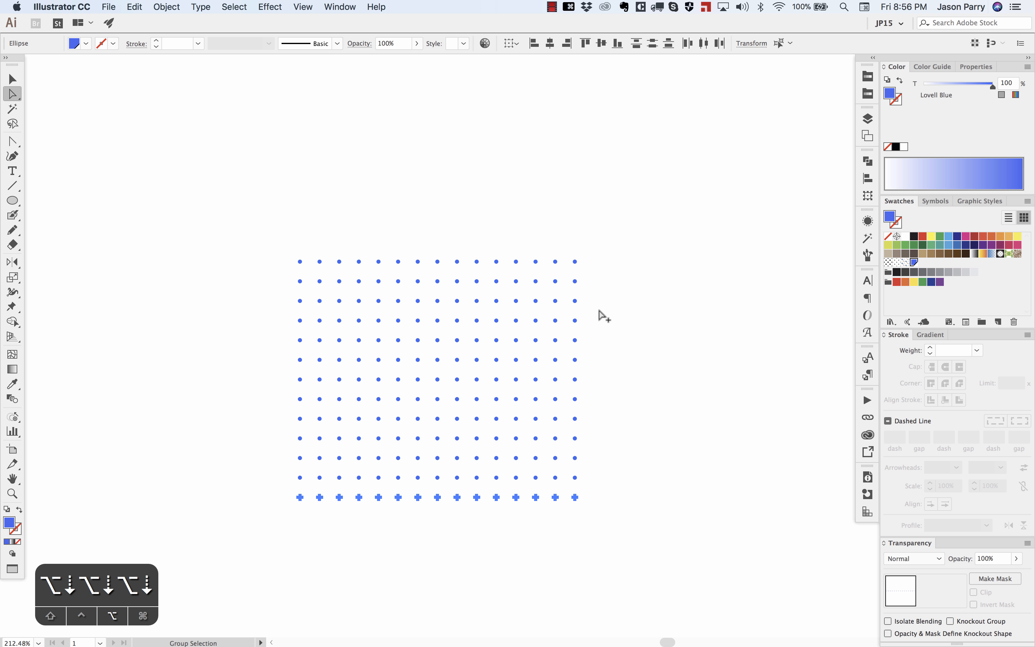
left_click(641, 306)
Select the whole dot grid and set a random Transform Each move of 1.5 pt horizontally and 1.5 pt vertically.
key("space")
left_click_drag(642, 305, 605, 202)
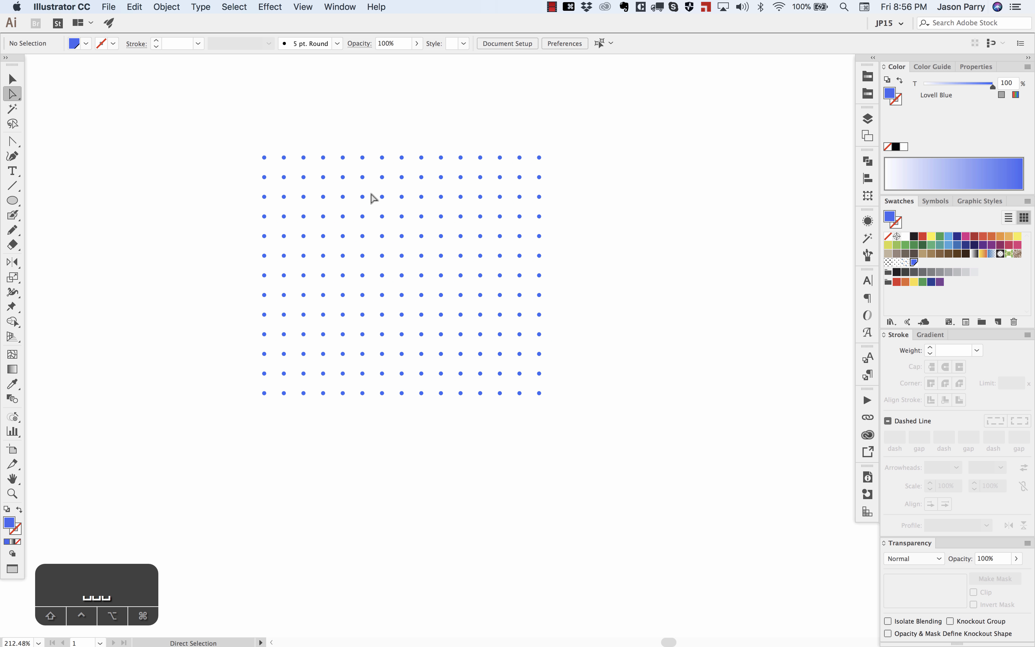
scroll(371, 193, "up", 2)
scroll(371, 193, "left", 3)
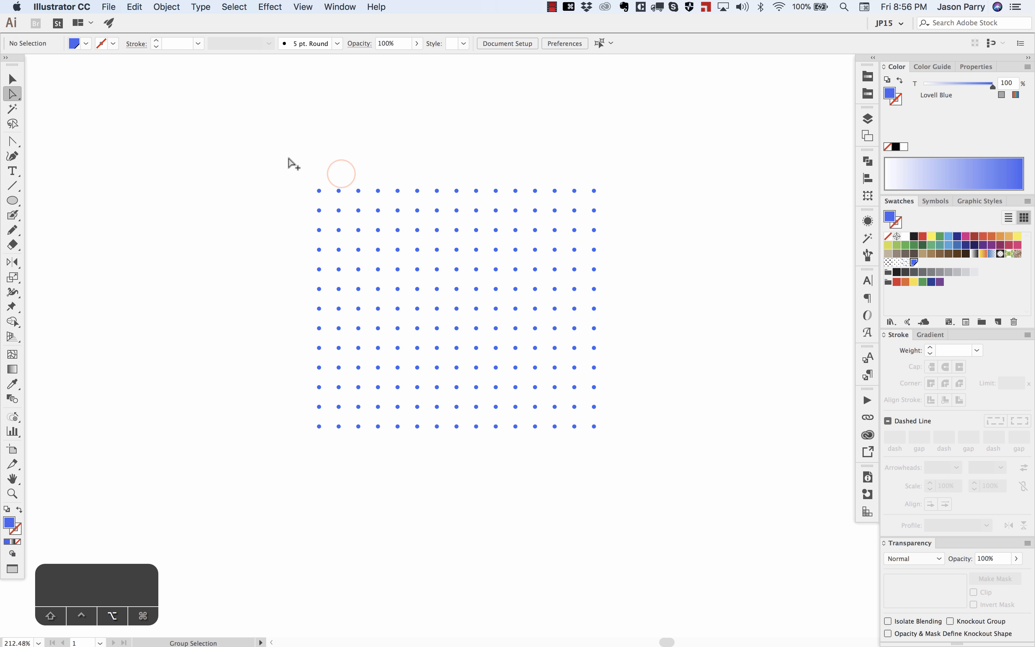
left_click_drag(270, 148, 668, 519)
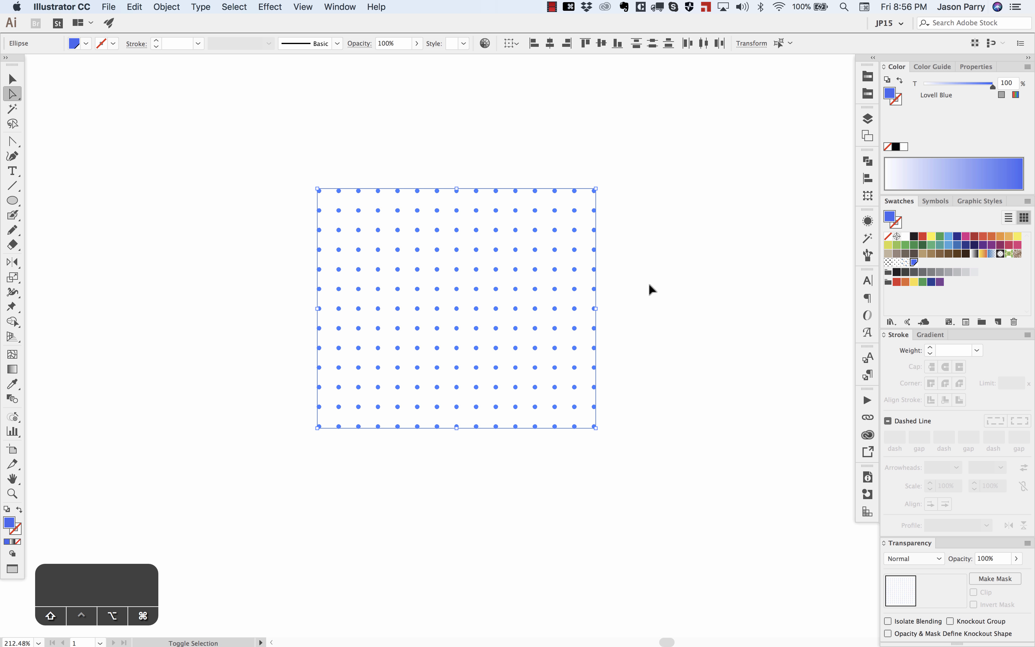
key("alt+shift+super+d")
left_click_drag(690, 124, 744, 77)
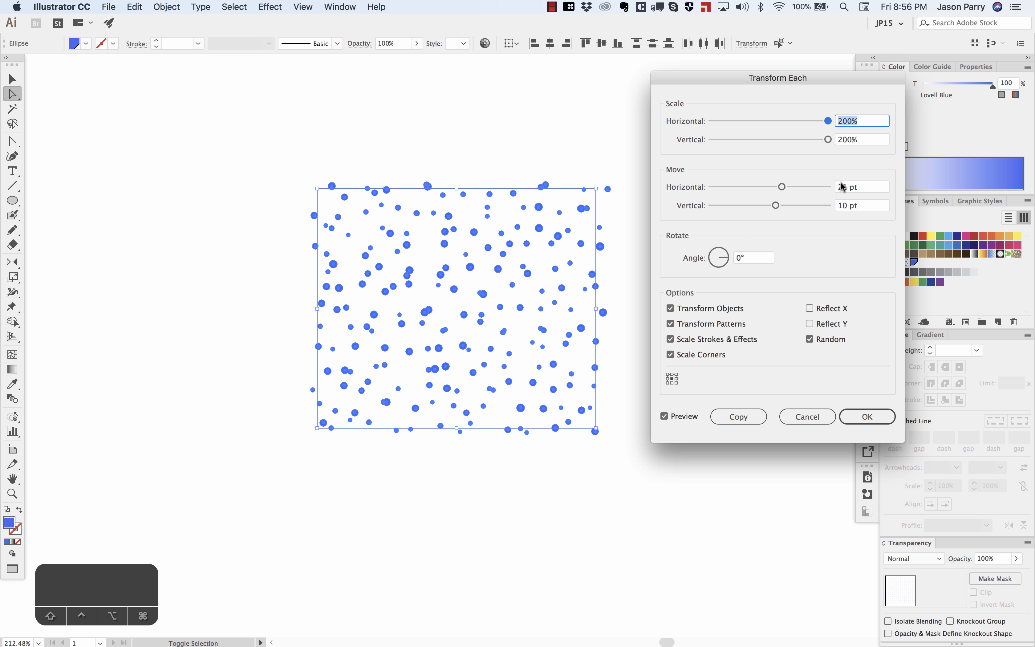
left_click_drag(848, 185, 818, 184)
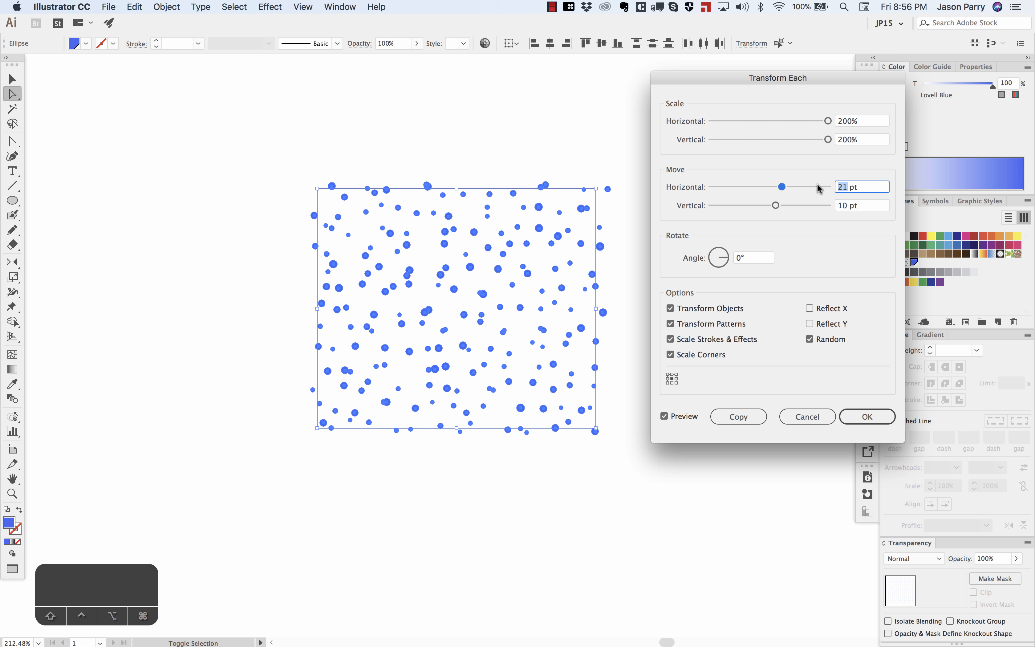
type("1.5")
key("Tab")
type("1.5")
key("Tab")
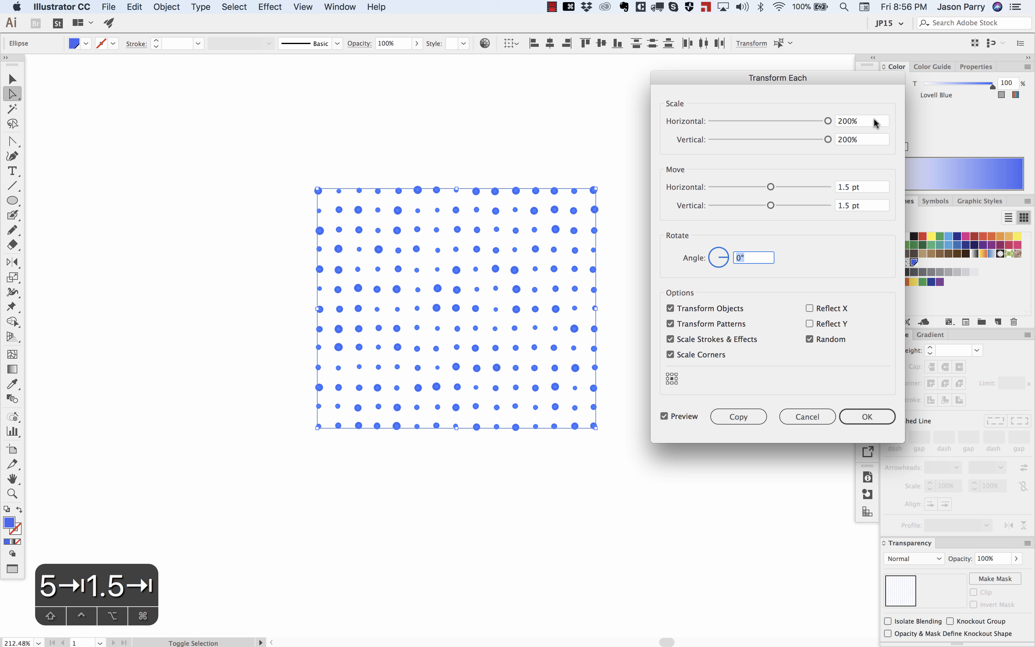
Set the horizontal and vertical scale to 160%, apply the random transformation to the dots and deselect them.
left_click_drag(874, 118, 822, 118)
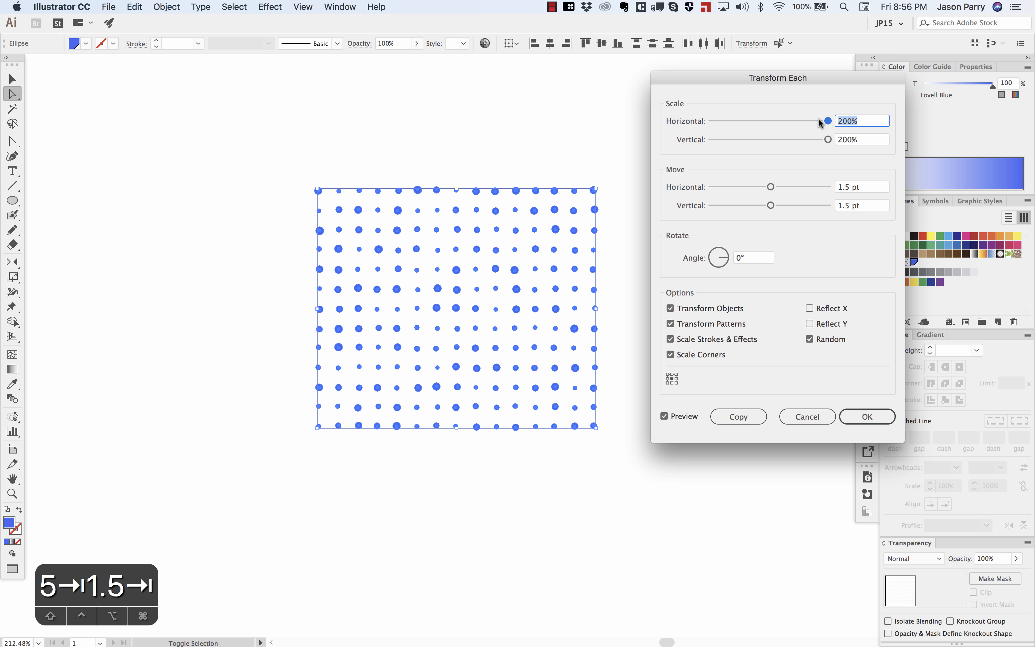
type("160")
key("Tab")
type("160")
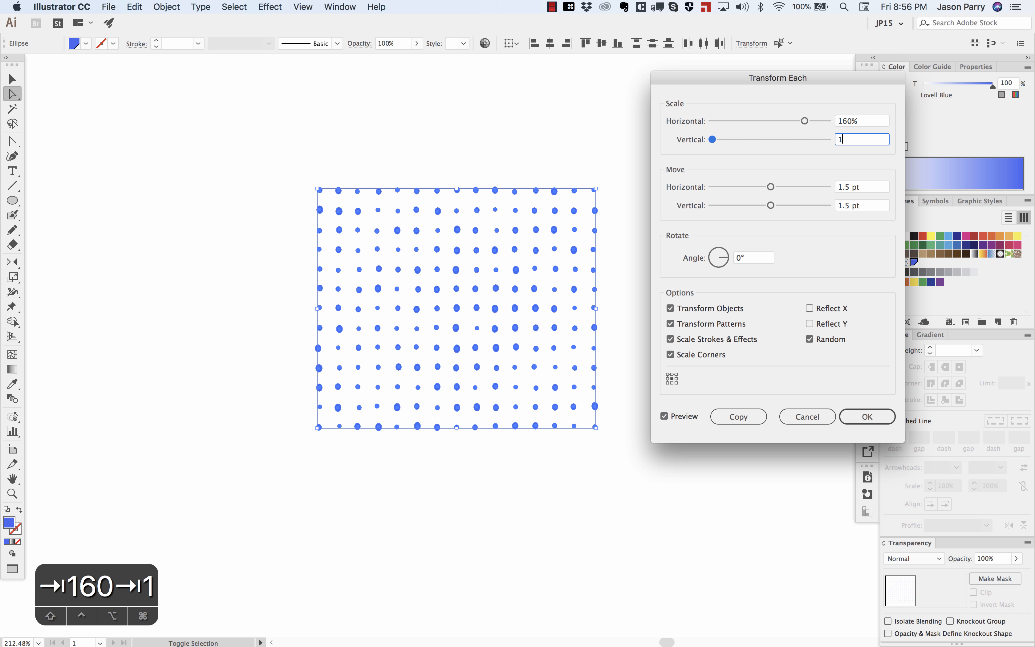
key("Tab")
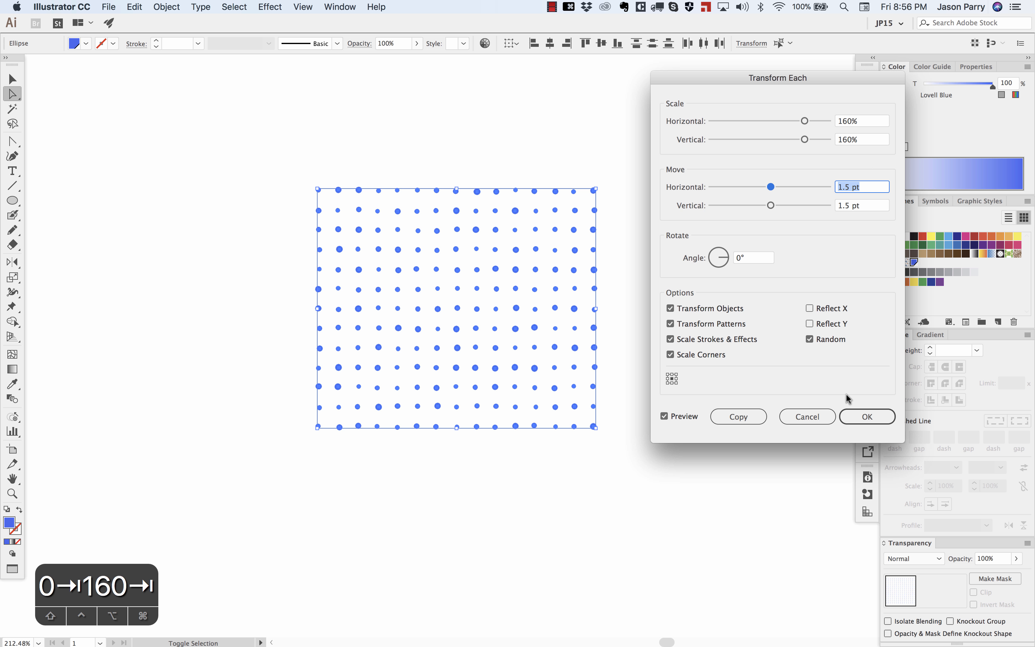
left_click(859, 414)
left_click(670, 346)
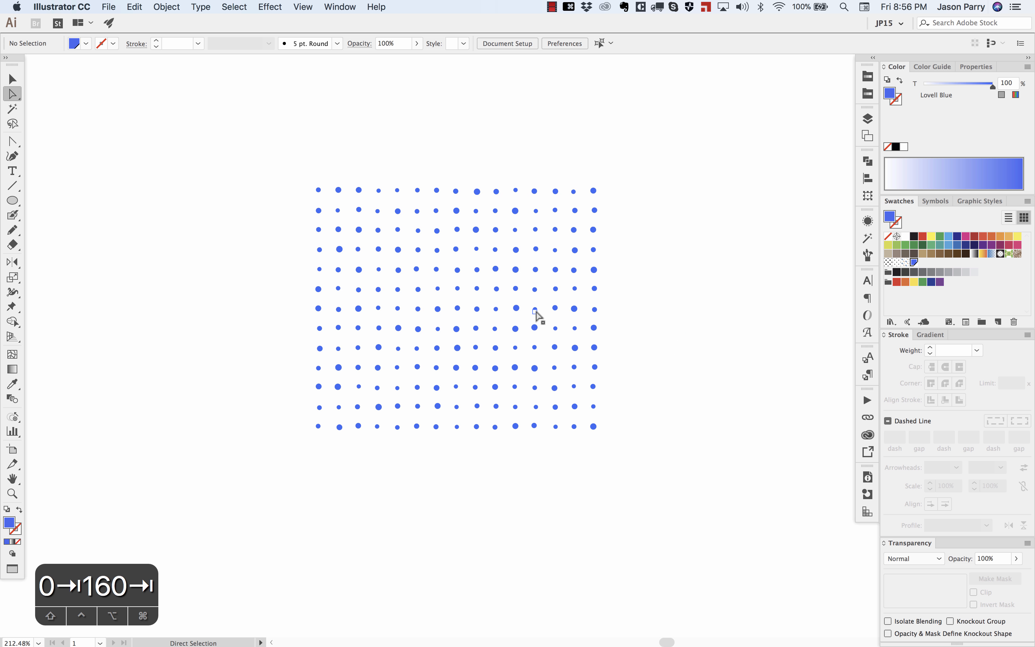
Apply a Roughen effect to all the dots with smooth points, 12% relative size and a detail of 22 per inch.
scroll(535, 315, "up", 3)
scroll(536, 312, "left", 2)
key("a")
left_click_drag(168, 87, 715, 550)
left_click(868, 221)
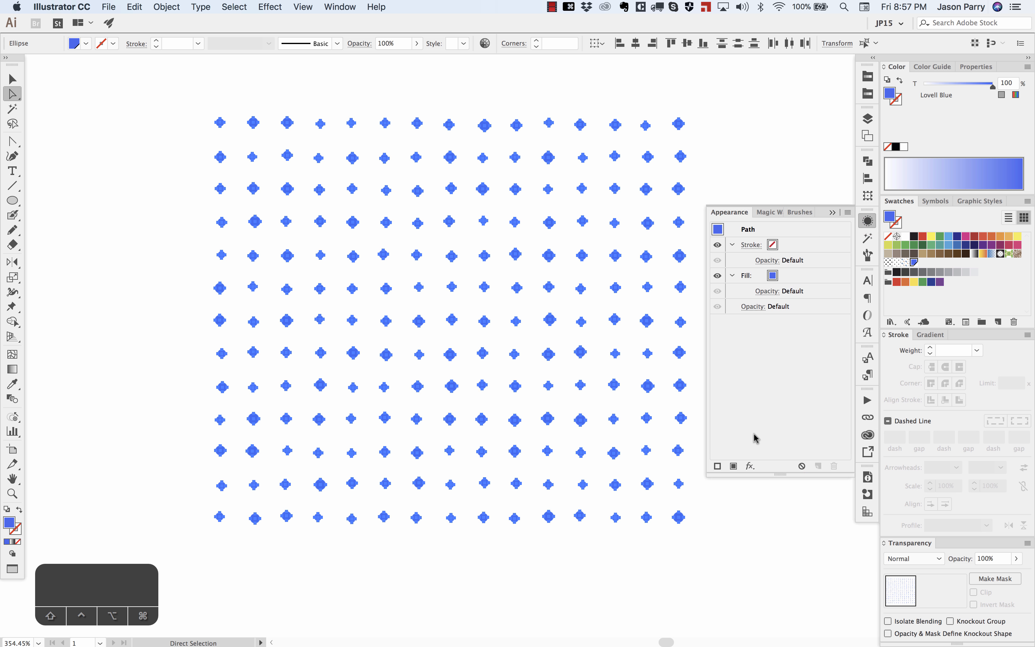
left_click(749, 467)
mouse_move(843, 430)
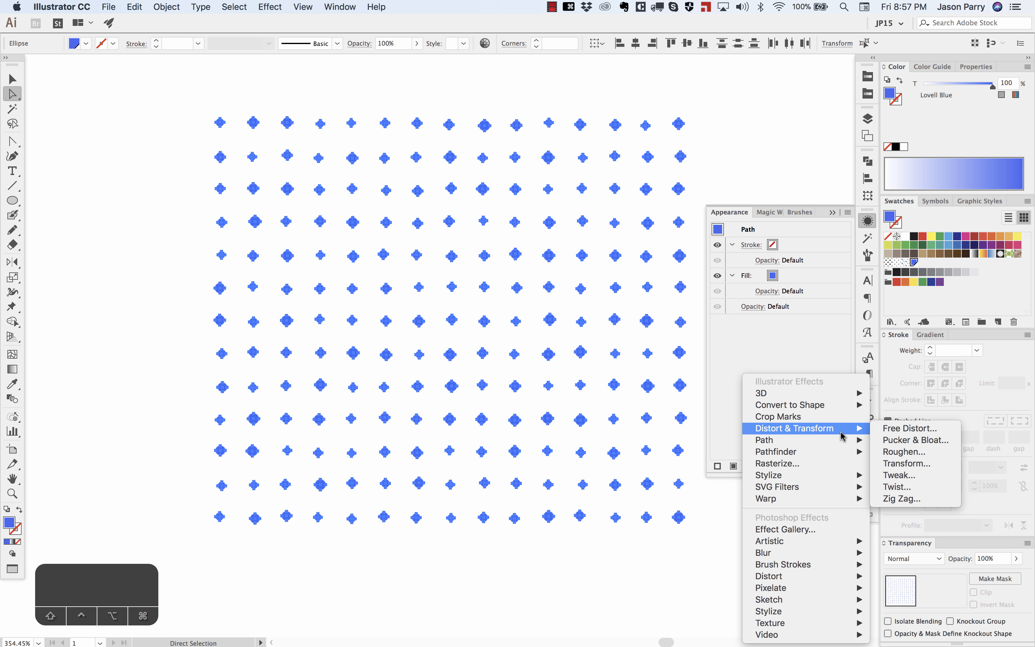
left_click(907, 464)
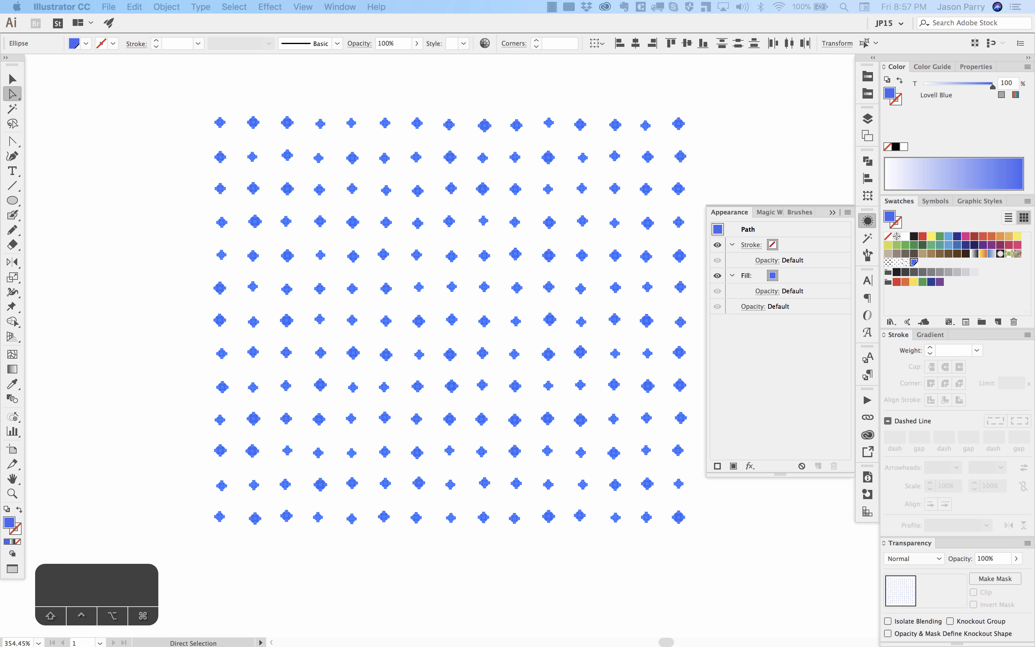
left_click_drag(265, 188, 870, 192)
left_click(721, 343)
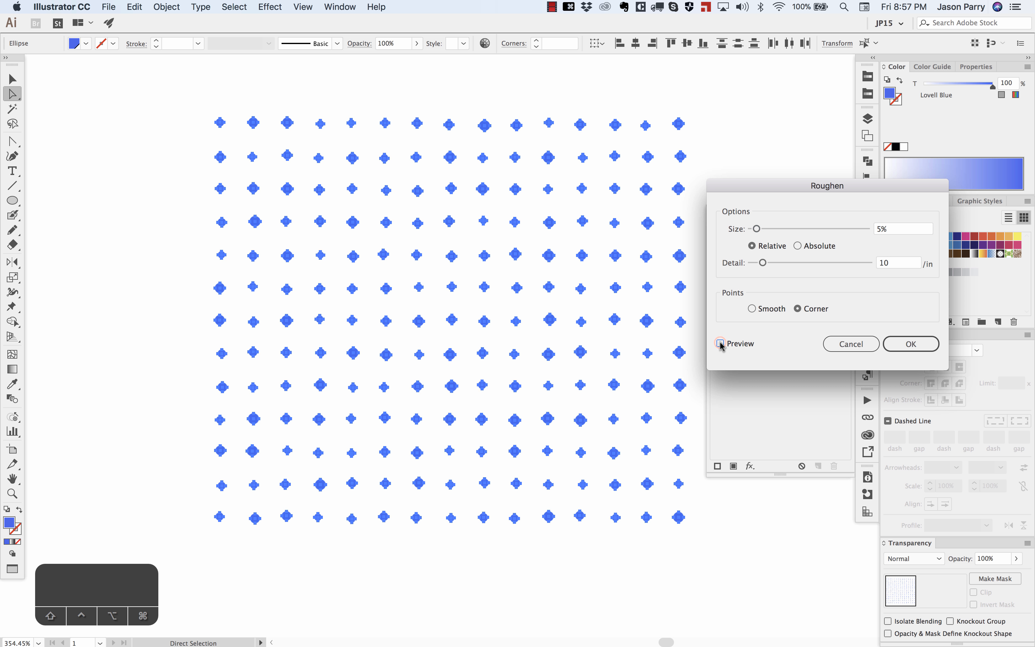
left_click(751, 308)
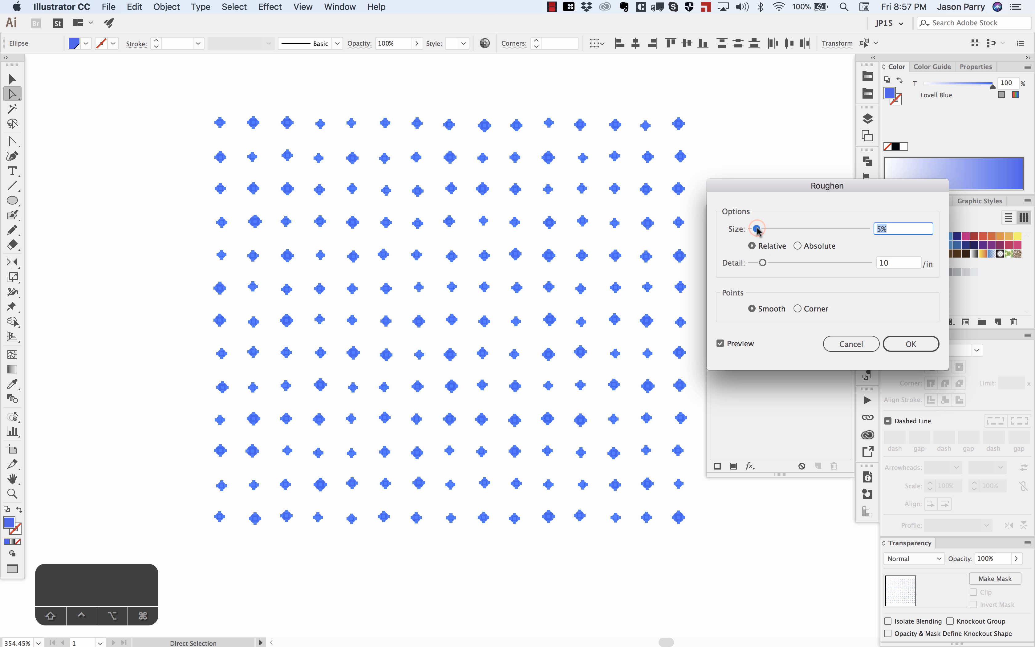
left_click_drag(758, 229, 772, 267)
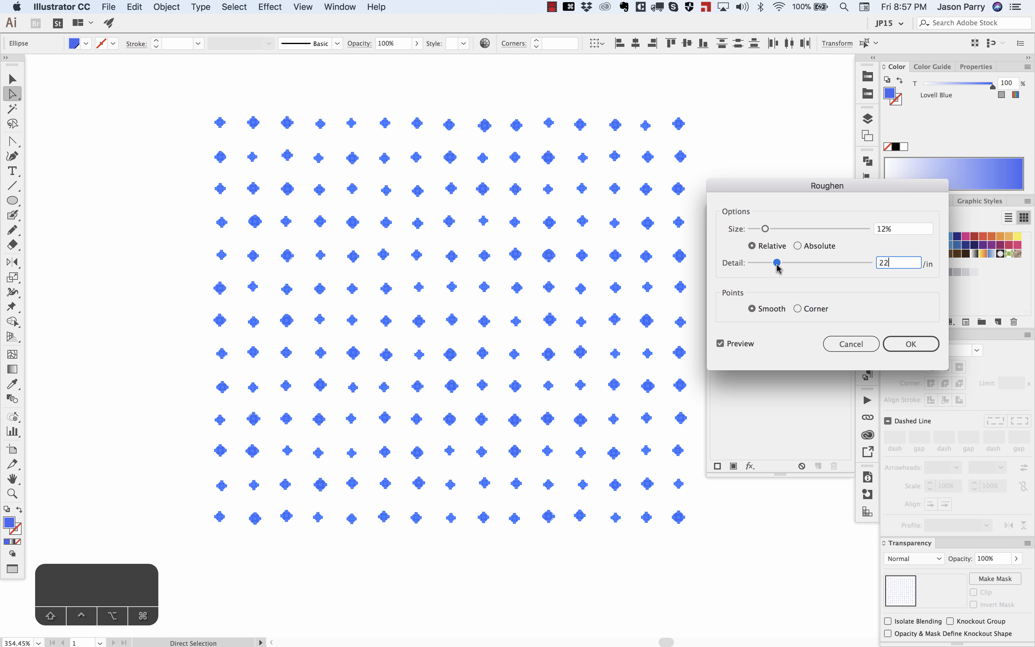
key("Return")
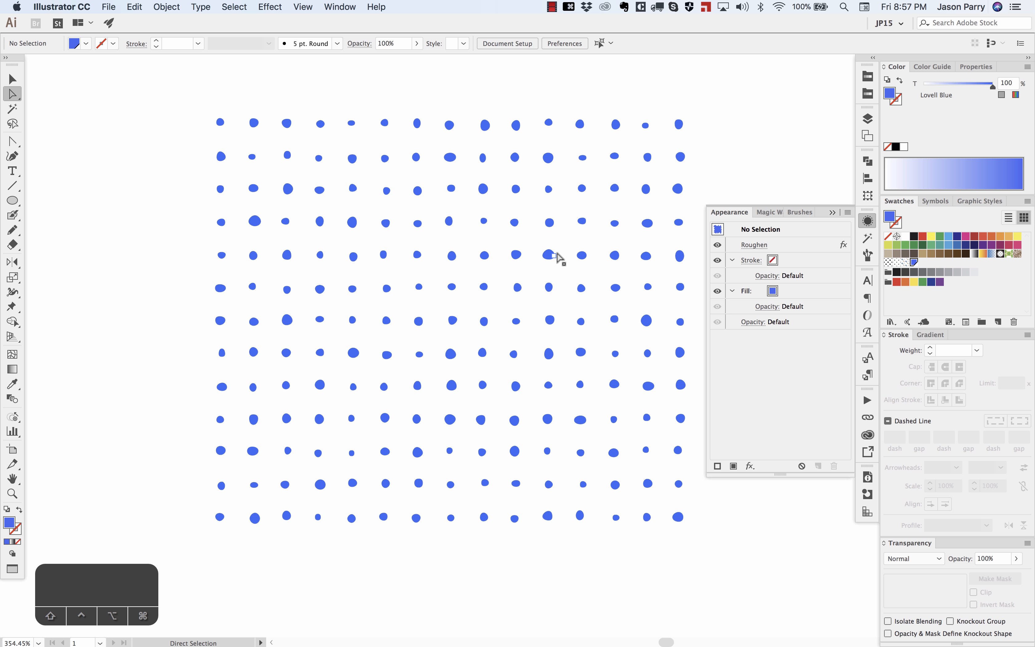
Select the whole dot grid and expand its appearance, making the Roughen effect permanent on the dots.
scroll(559, 258, "down", 5)
key("a")
left_click_drag(352, 145, 667, 457)
left_click(176, 7)
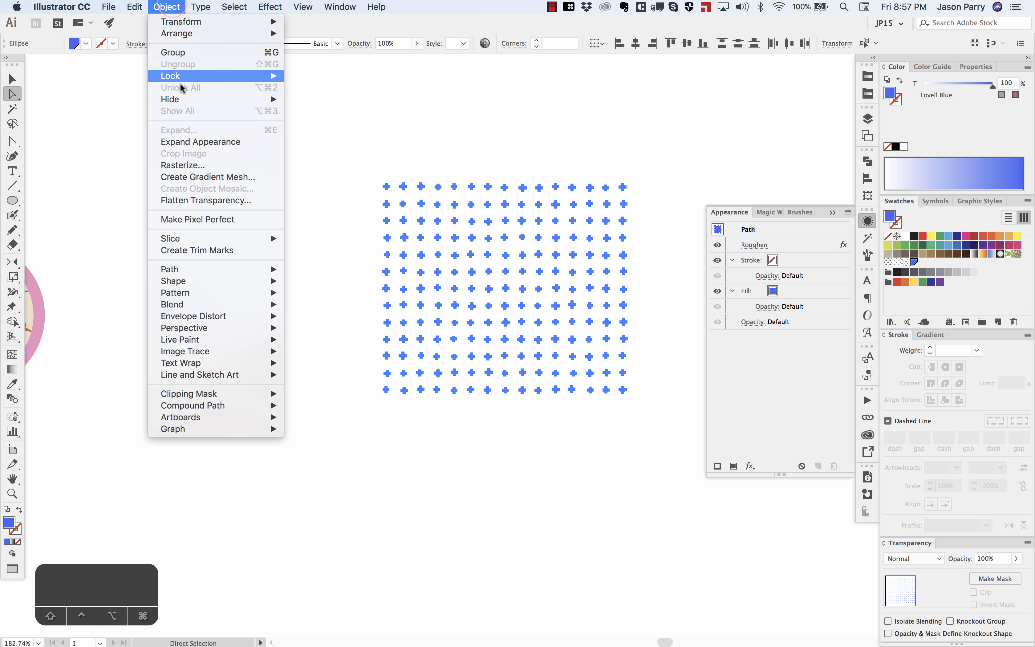
left_click(186, 142)
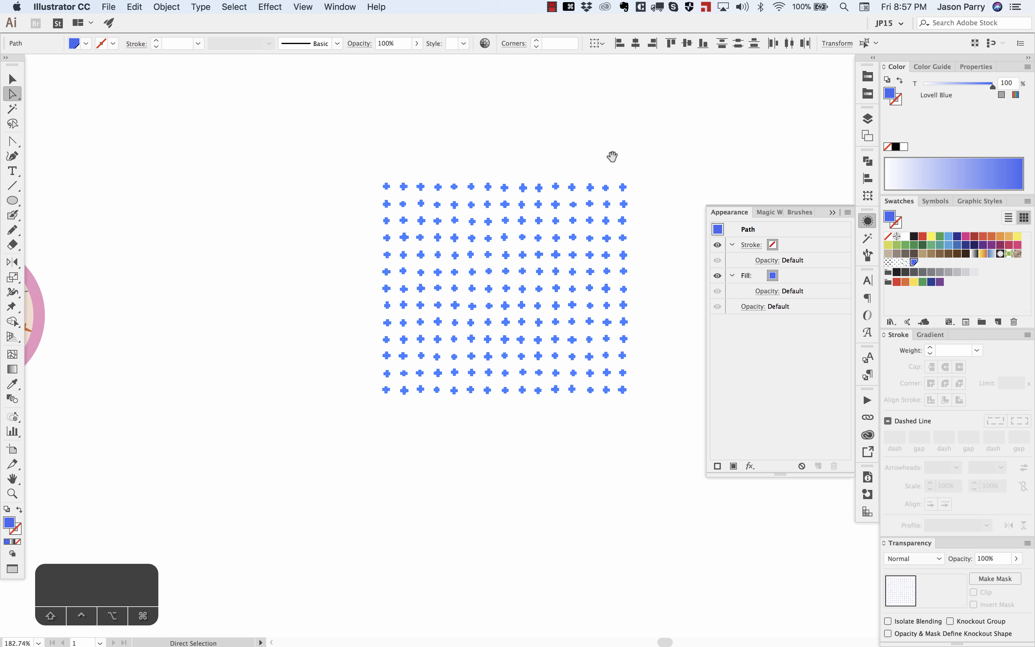
Add the expanded dots to the swatches as a new pattern and deselect them.
left_click_drag(612, 158, 443, 147)
left_click(454, 177)
left_click_drag(868, 221, 924, 262)
left_click(615, 151)
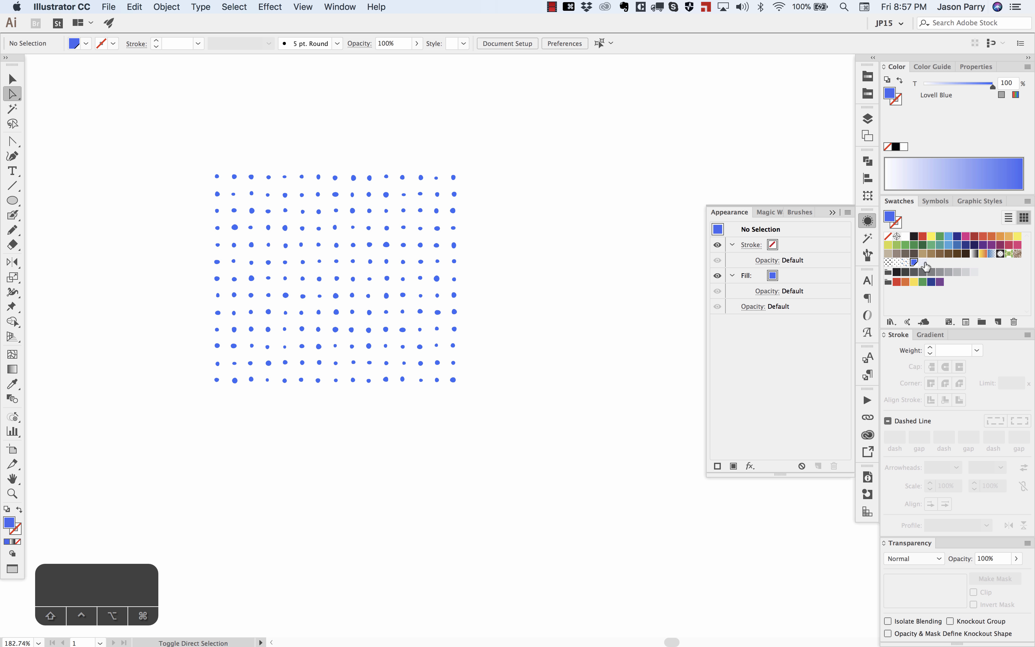
Open the new dot pattern for editing, enlarge its tile to about 226 pt wide by 196 pt high, and leave pattern editing.
double_click(914, 262)
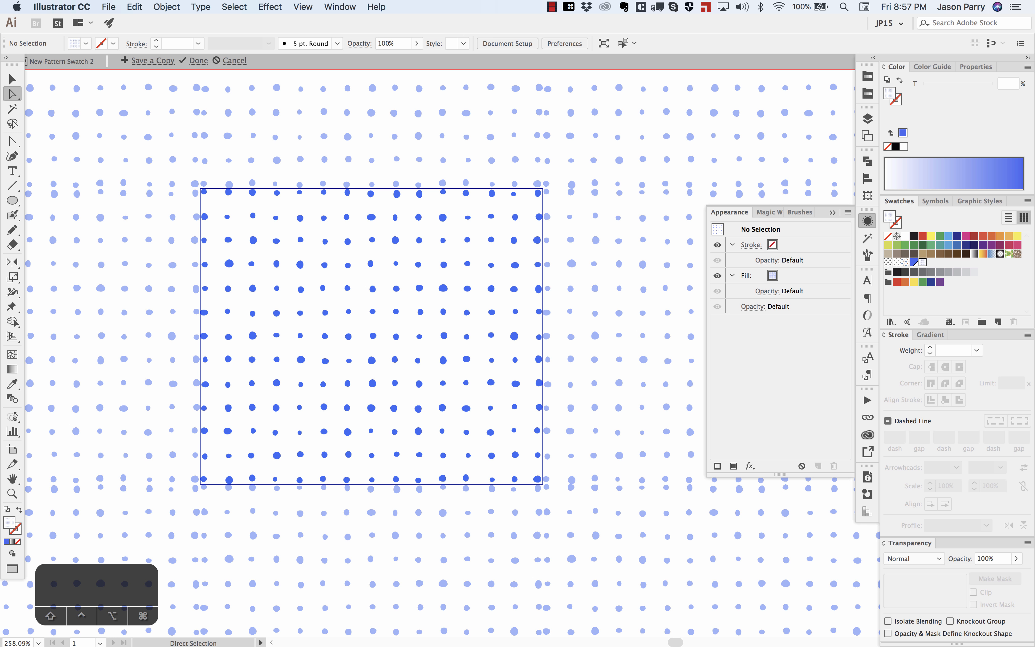
left_click_drag(420, 202, 794, 148)
left_click(869, 221)
left_click(695, 173)
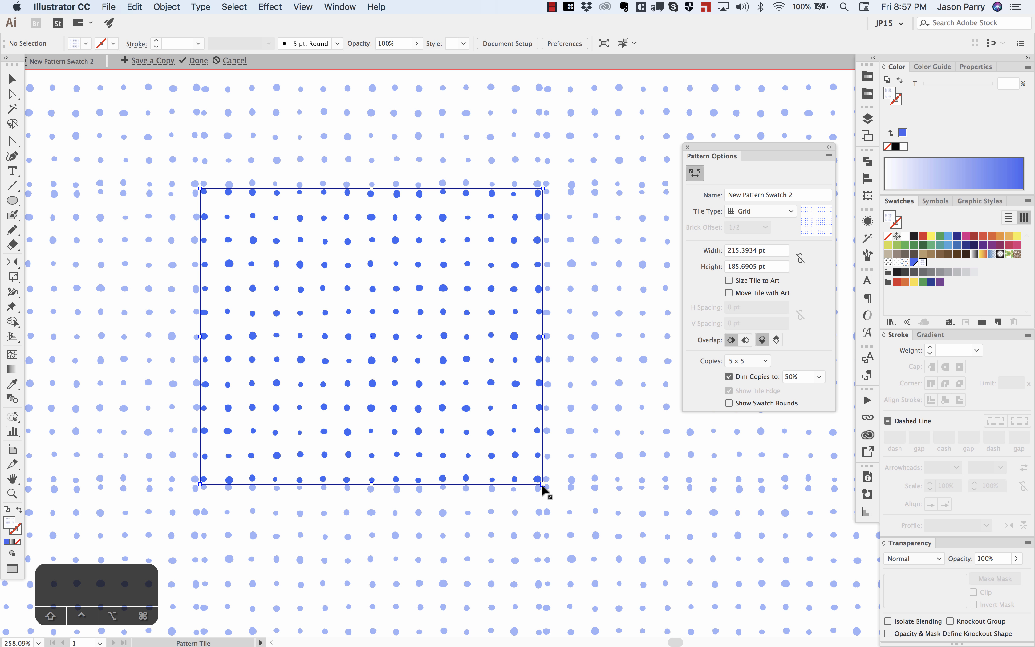
left_click_drag(543, 485, 560, 499)
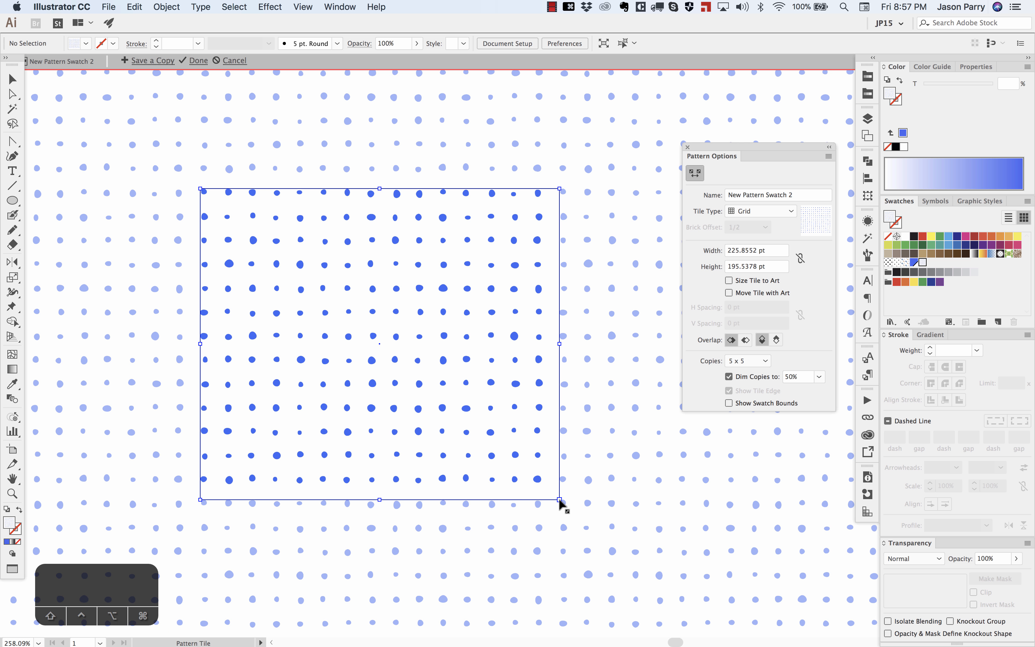
key("v")
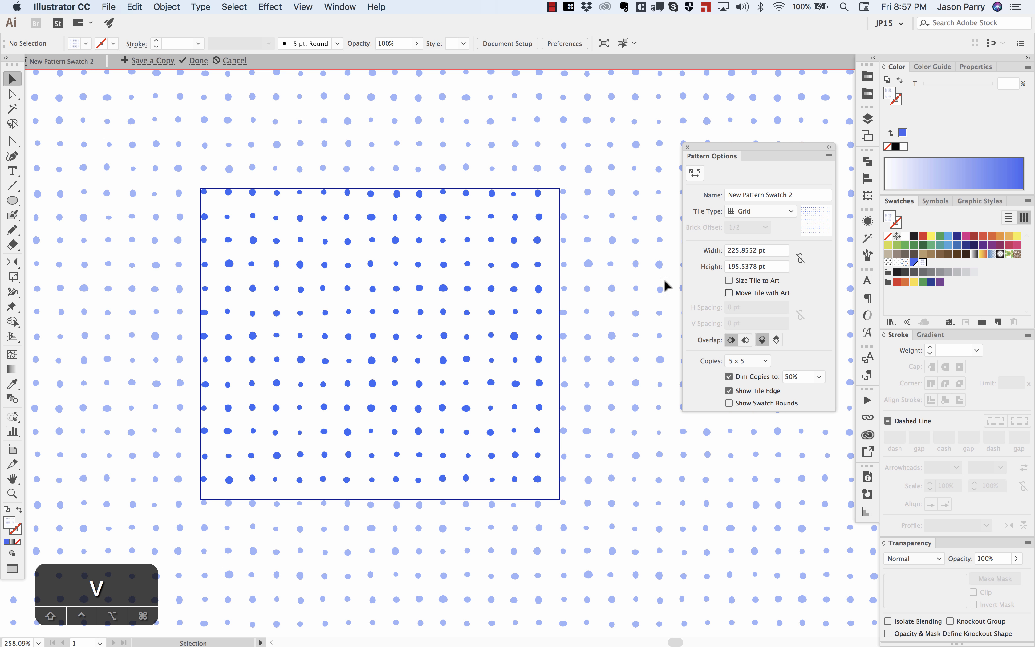
double_click(630, 259)
Draw a rectangle about 642 pt wide and 718 pt high beside the dot grid, filled with the dot pattern.
key("space")
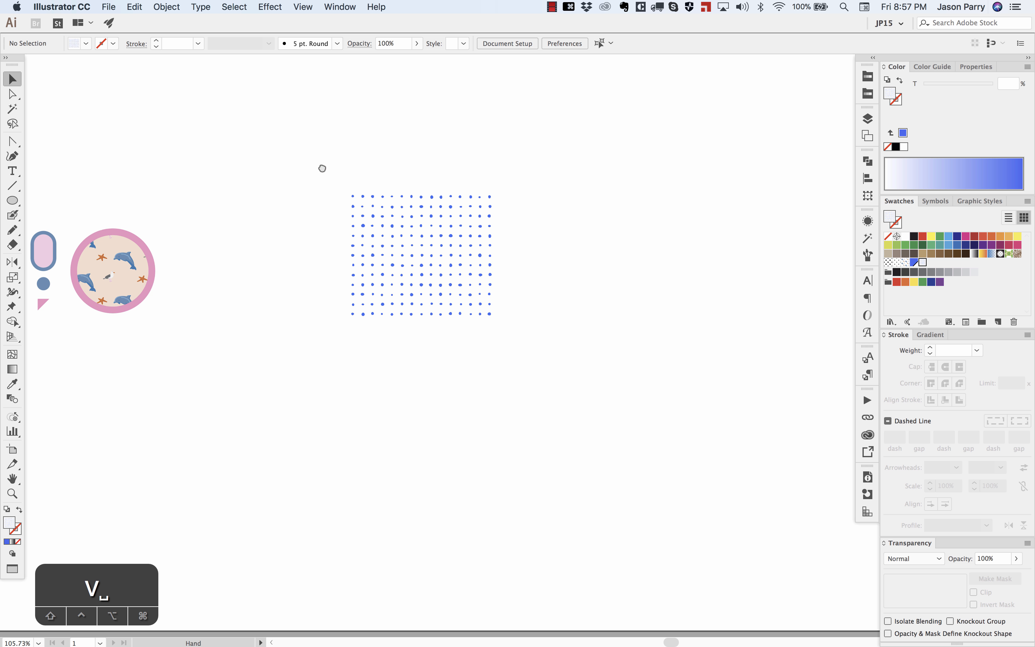
left_click_drag(318, 162, 206, 189)
key("m")
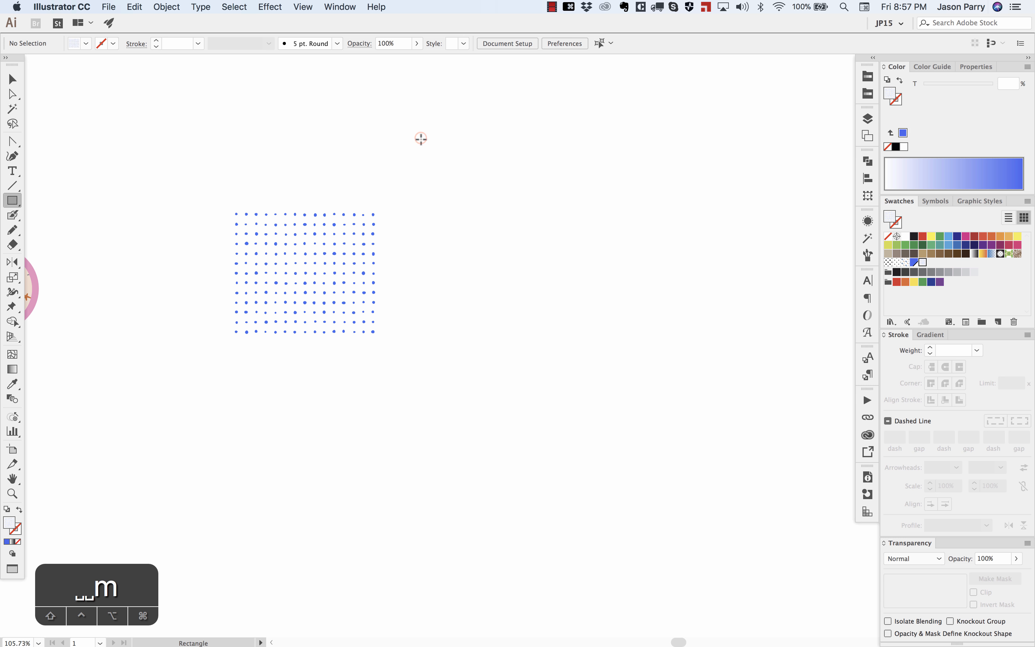
left_click_drag(421, 138, 830, 556)
key("space")
Rotate only the pattern fill inside the rectangle so the dots run diagonally, and deselect the rectangle.
key("r")
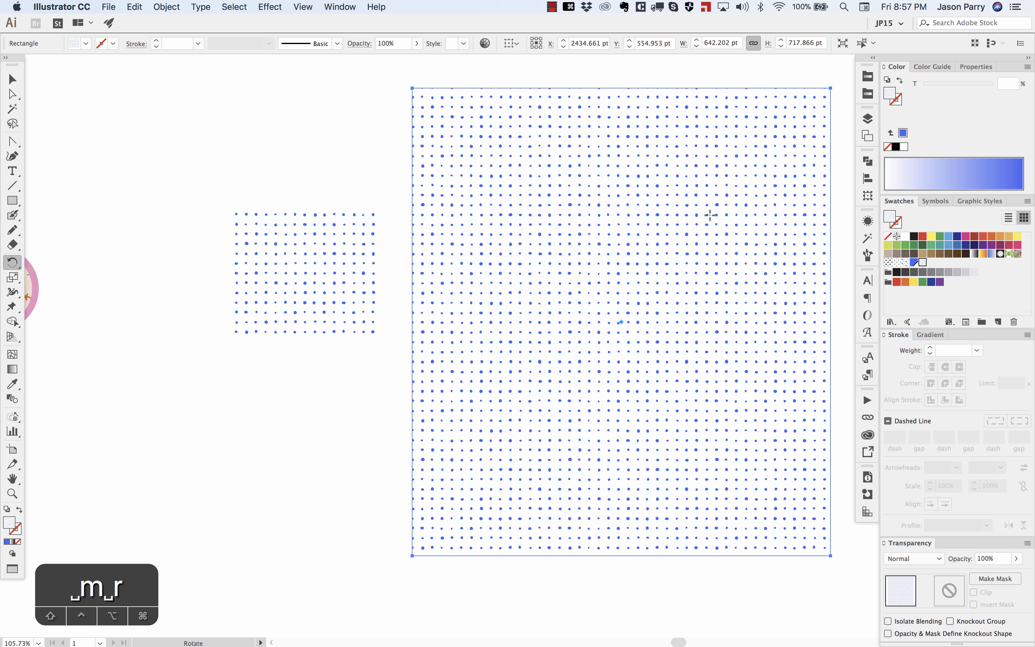
key("grave")
left_click_drag(731, 216, 684, 168)
key("a")
left_click(355, 134)
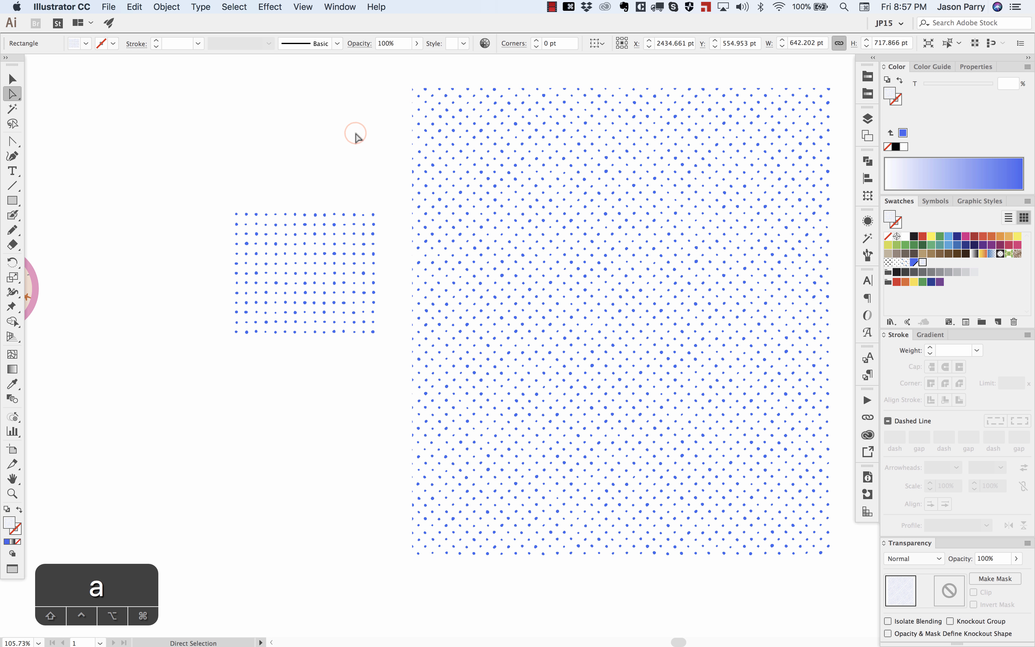
Examine the irregular dots of the rotated pattern fill up close and as a whole.
key("space")
left_click_drag(355, 134, 303, 195)
scroll(461, 231, "up", 4)
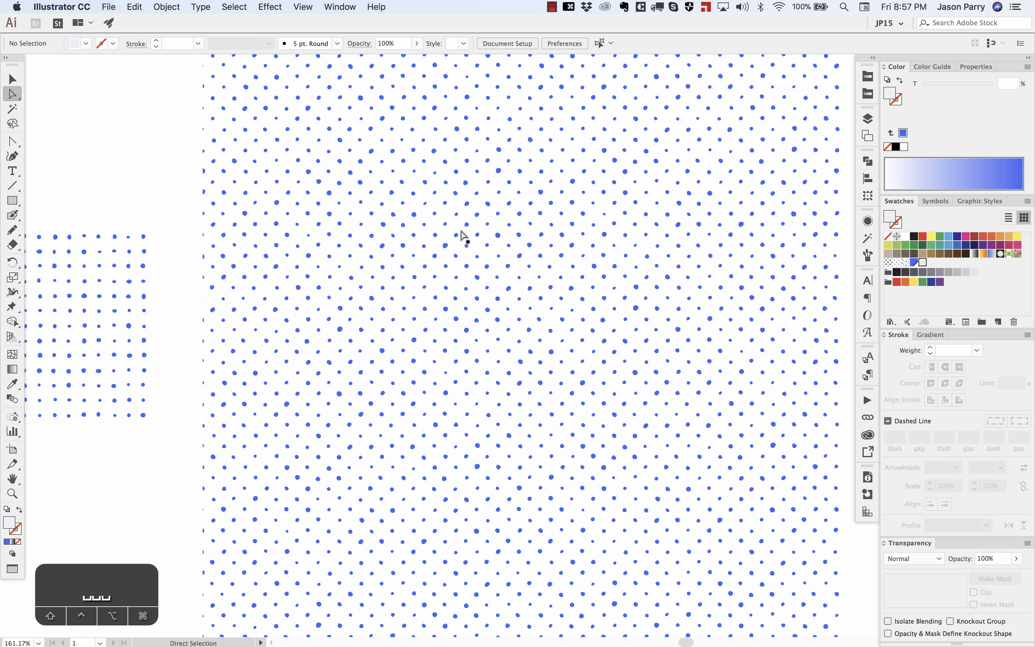
scroll(460, 231, "down", 1)
scroll(461, 231, "right", 1)
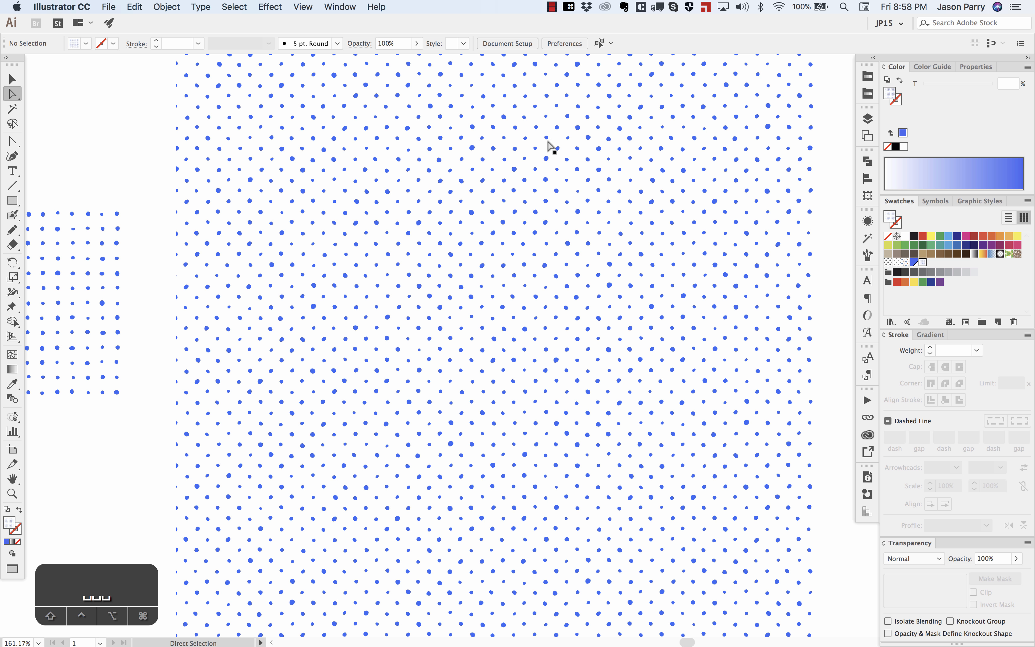
scroll(490, 229, "down", 3)
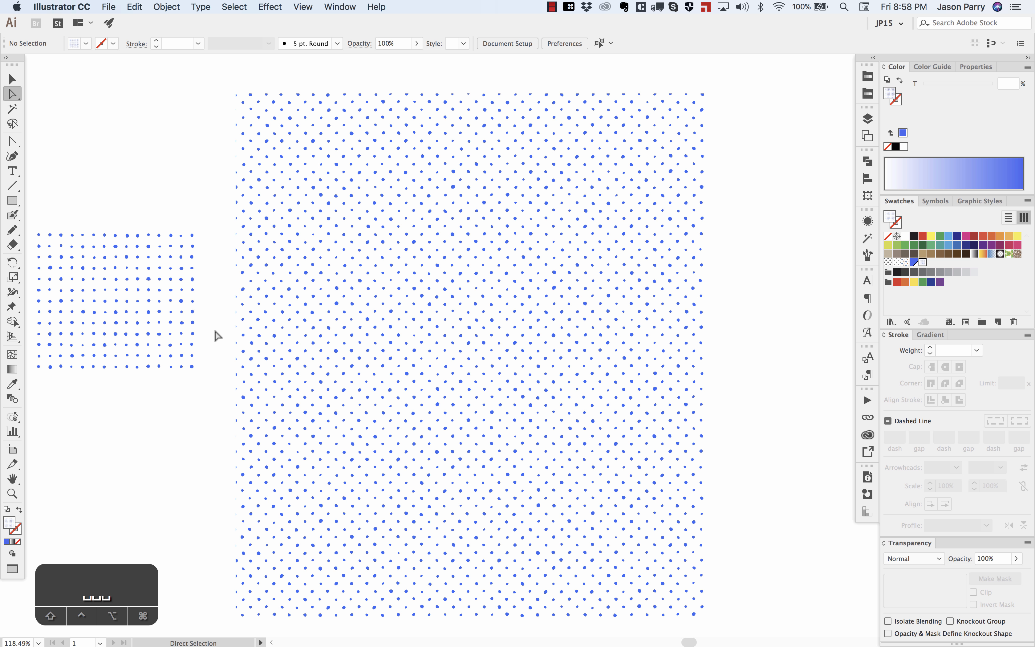
Select the pink rounded rectangle and the small blue circle beside the dolphin circle and group them.
scroll(216, 336, "left", 15)
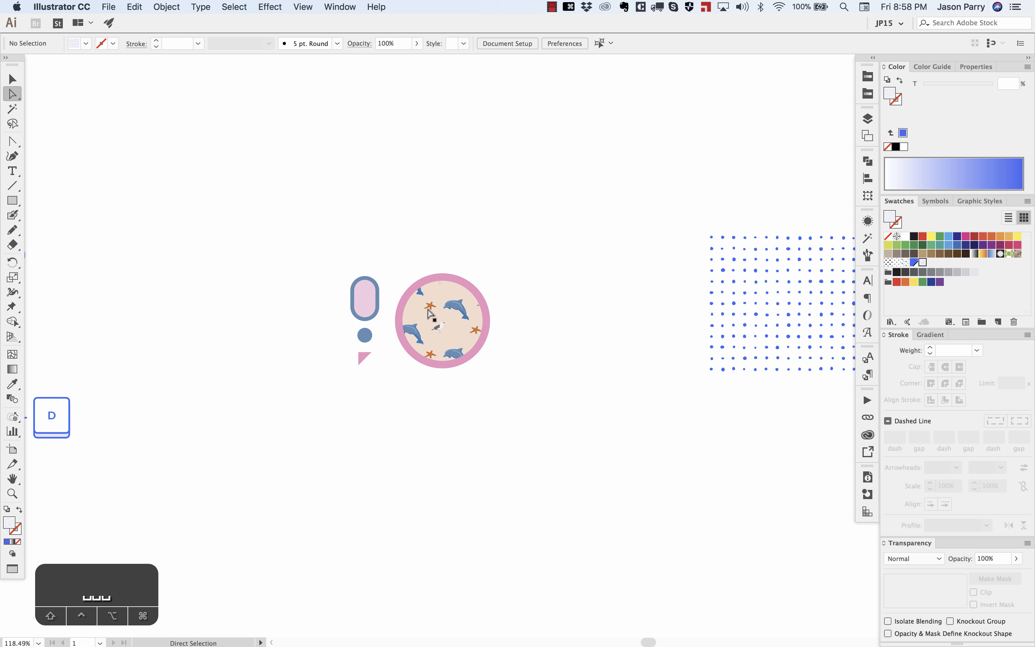
scroll(430, 314, "up", 3)
scroll(429, 314, "up", 3)
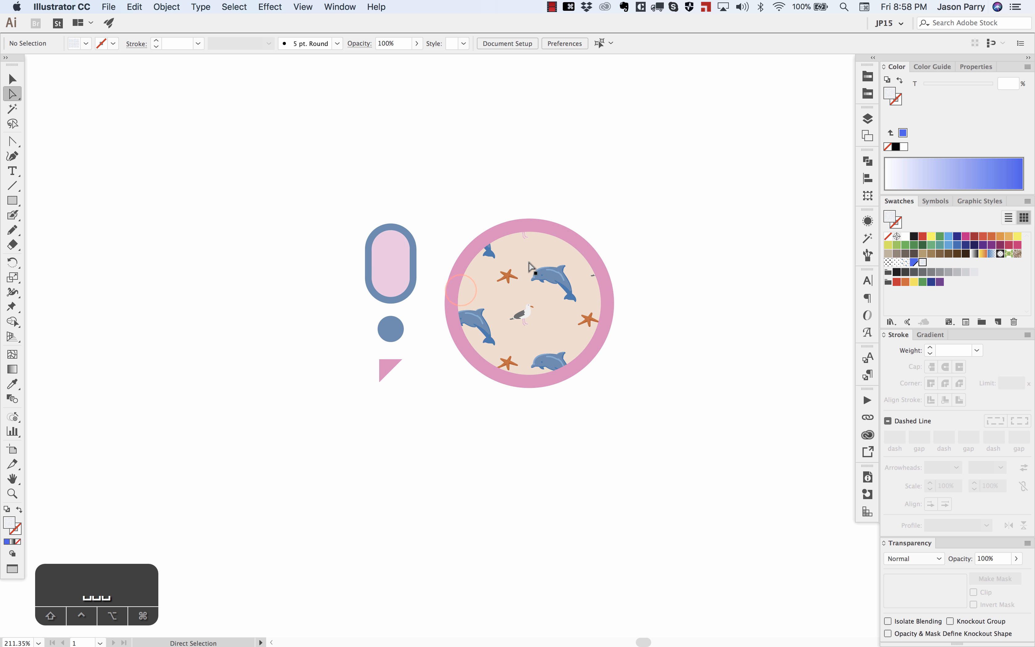
left_click(526, 304)
left_click(394, 273)
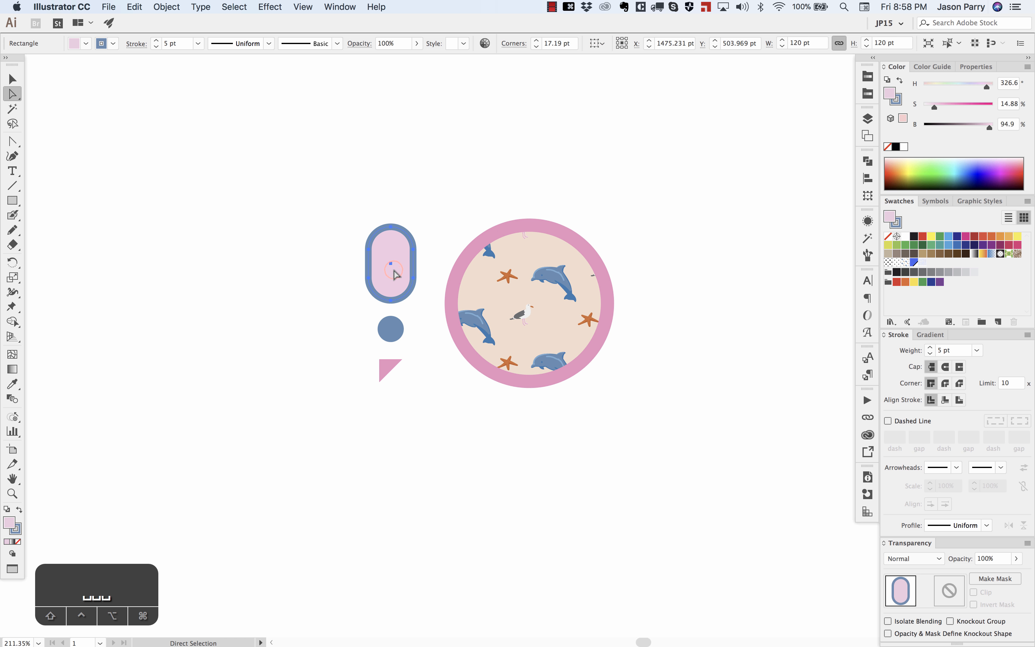
left_click(340, 303)
left_click_drag(334, 229, 416, 340)
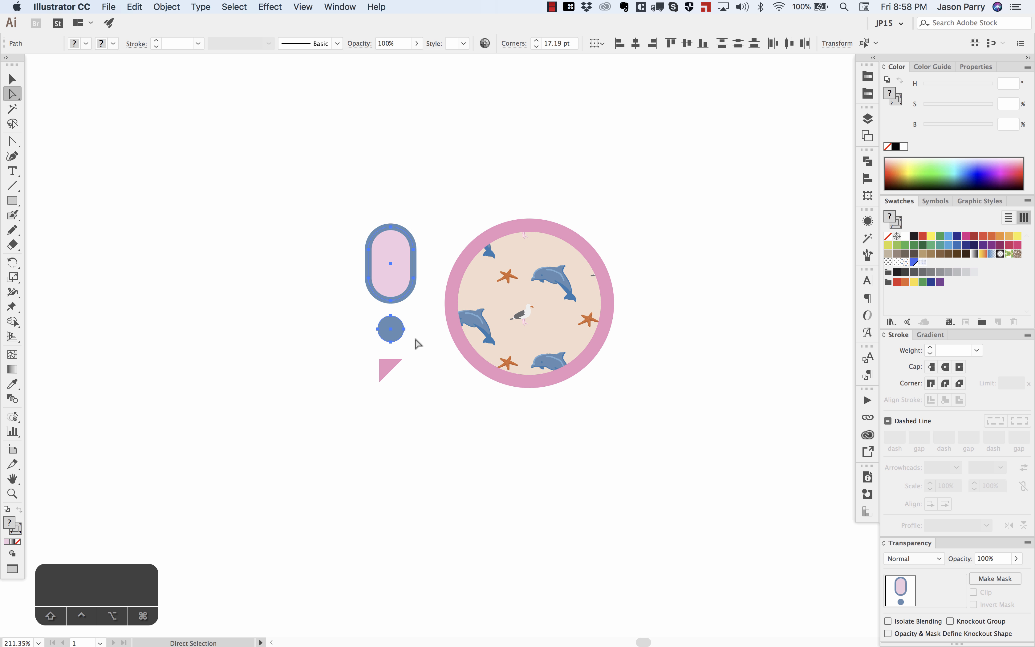
key("super+g")
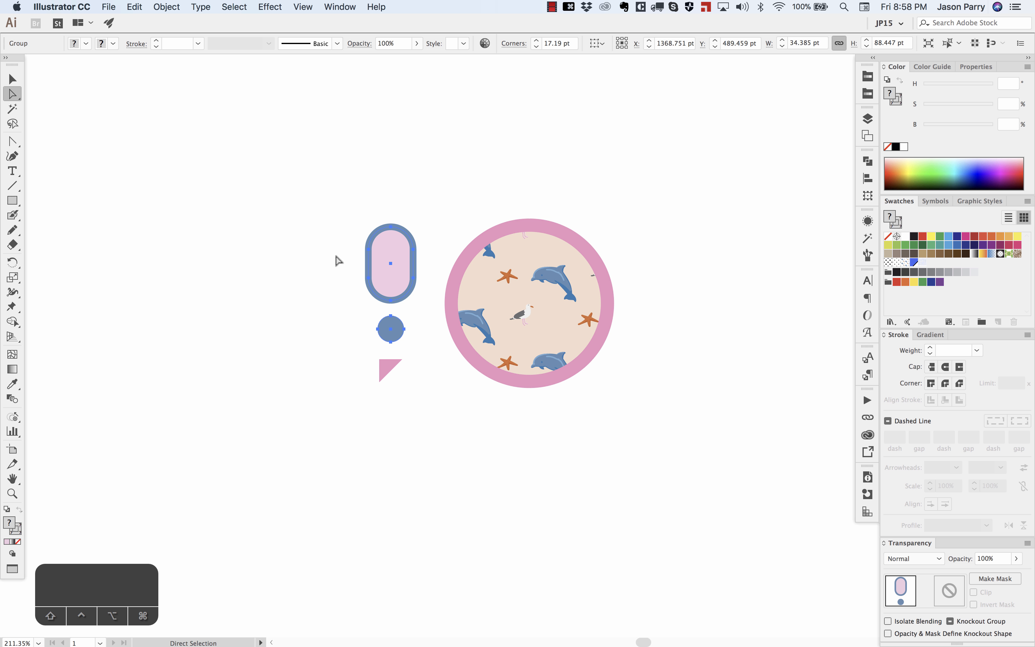
Preview a Transform Each of all the shapes with 160% scale, 1.5 pt moves and Random turned off, without applying it.
left_click(312, 220)
left_click_drag(332, 187, 639, 440)
key("alt+shift+super+d")
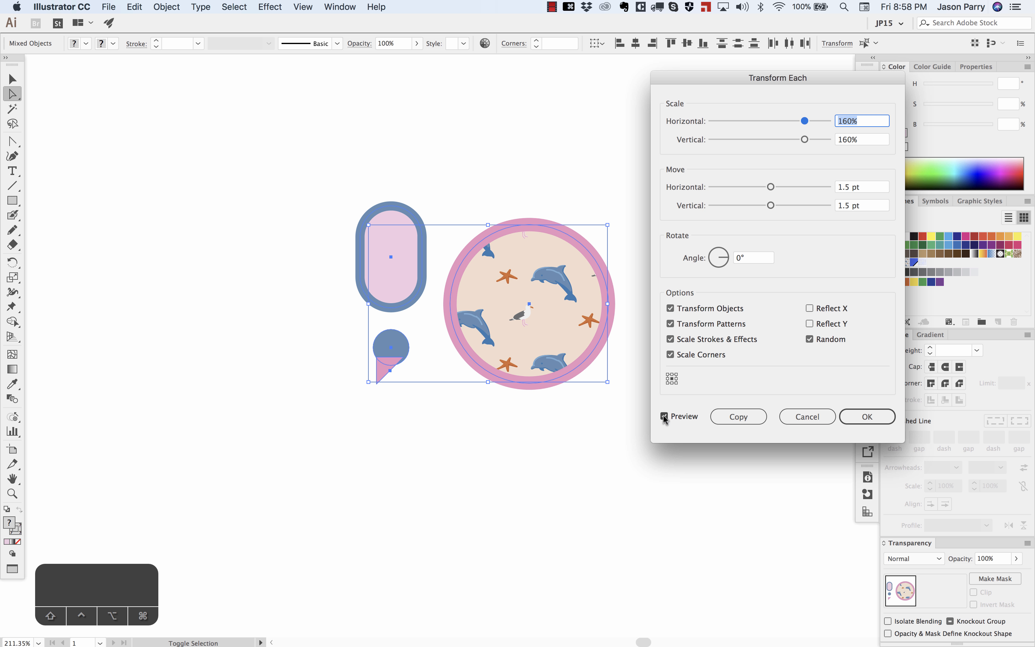
left_click(810, 339)
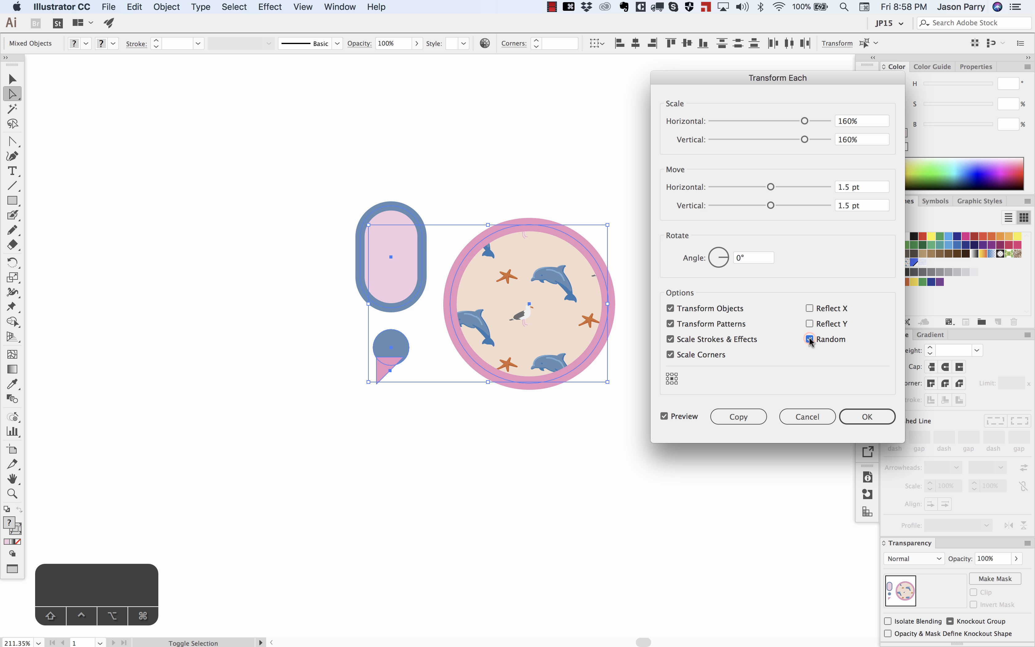
left_click(664, 416)
left_click(665, 417)
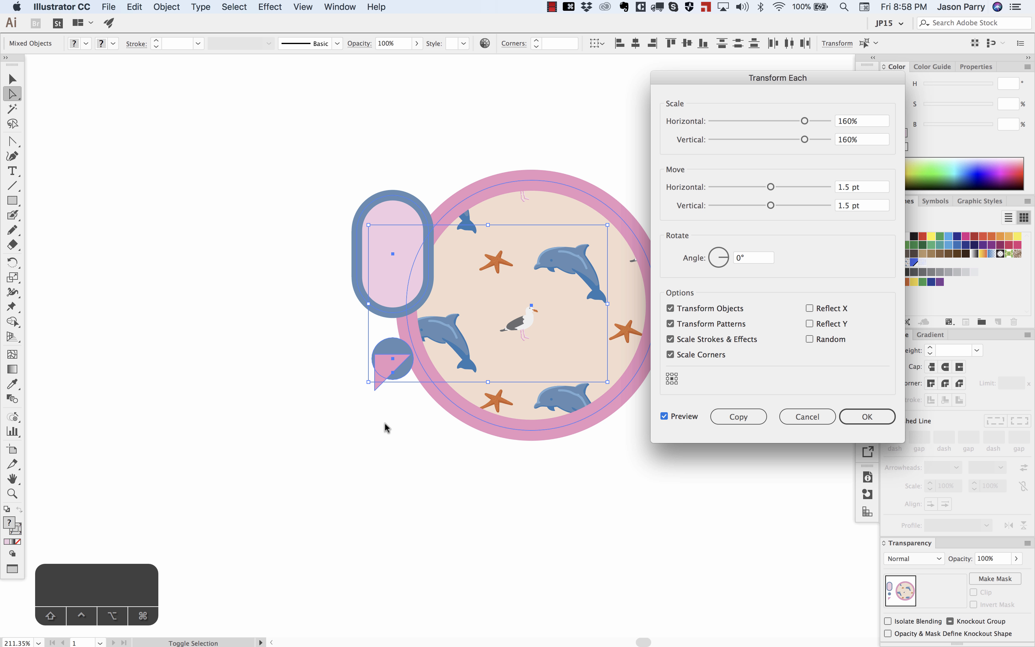
left_click(665, 416)
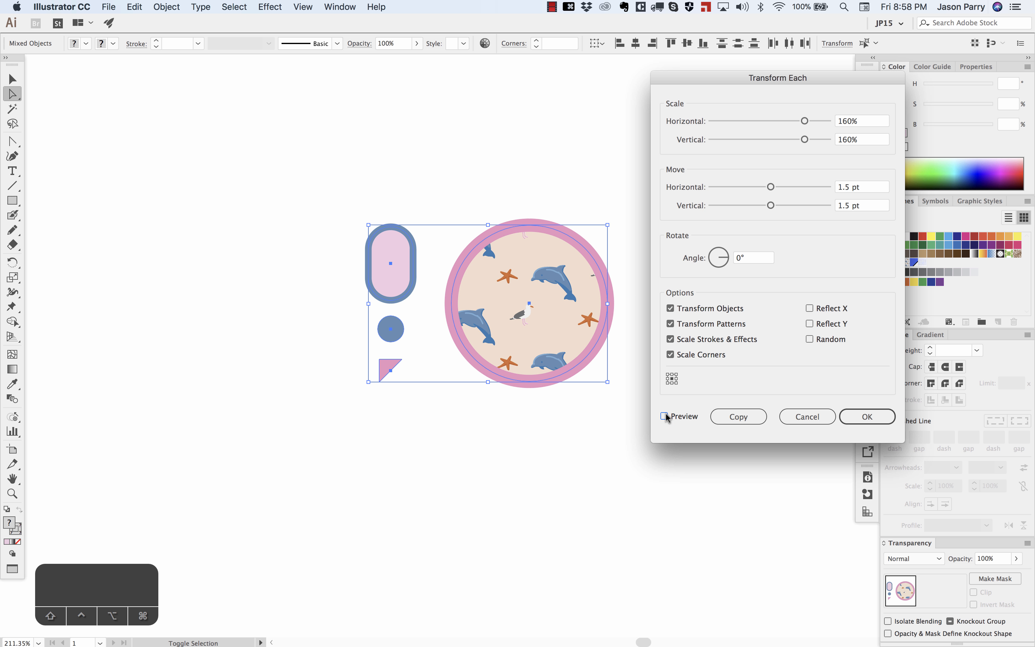
left_click(665, 416)
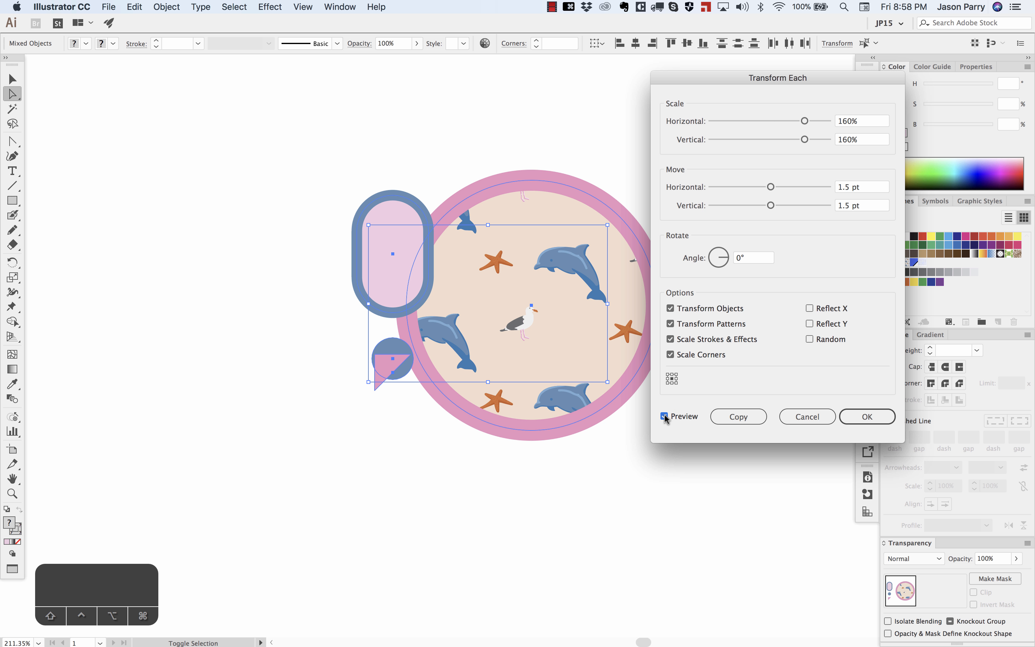
left_click(807, 416)
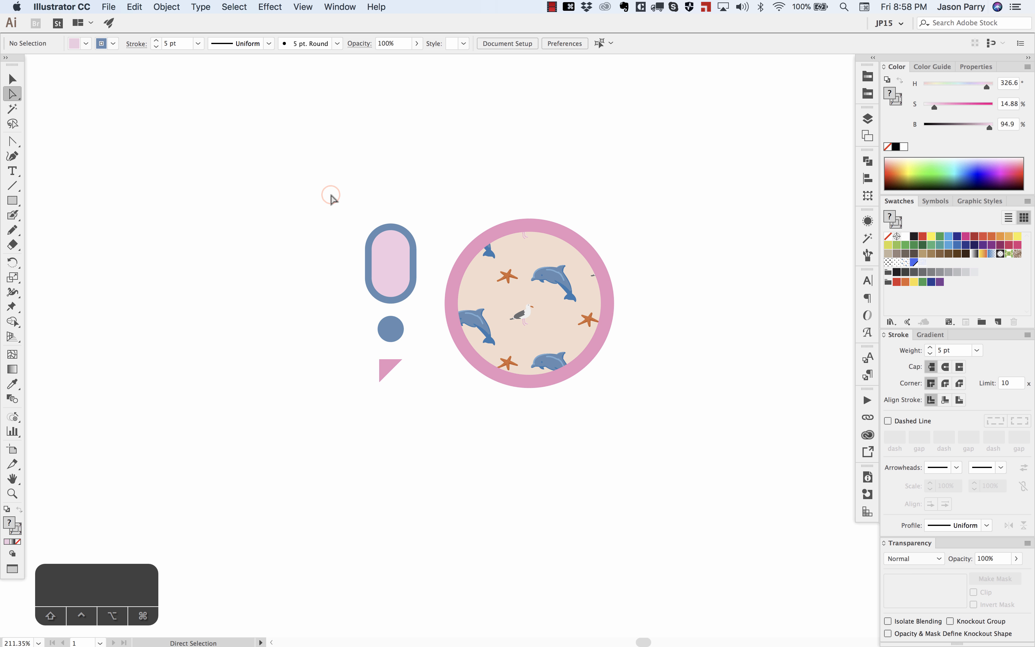
Select all the shapes, group them together and deselect the group.
left_click_drag(338, 170, 654, 431)
key("v")
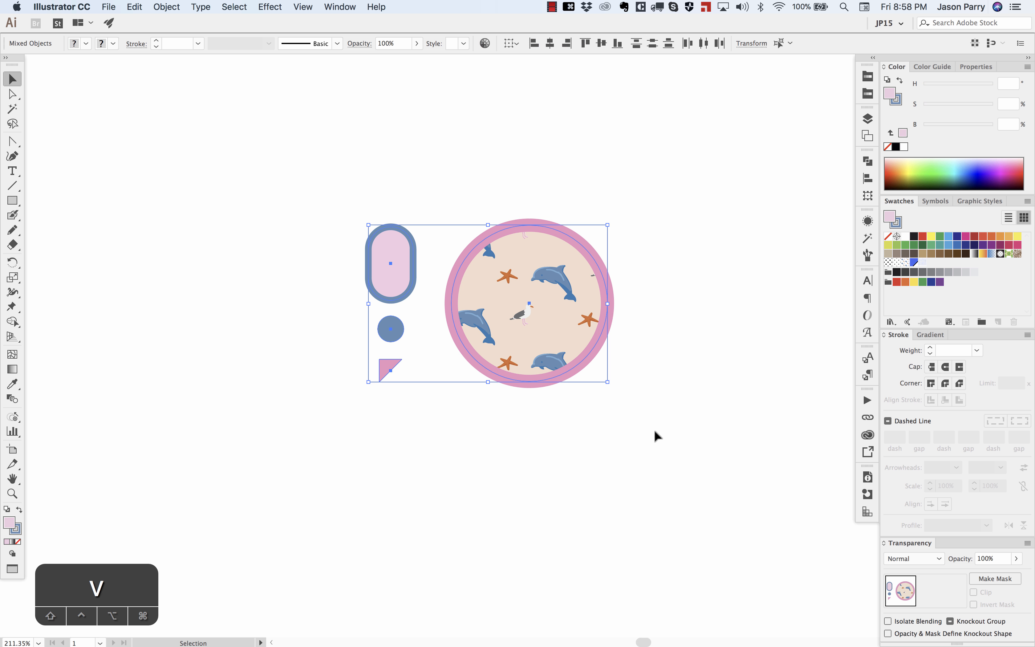
key("super+g")
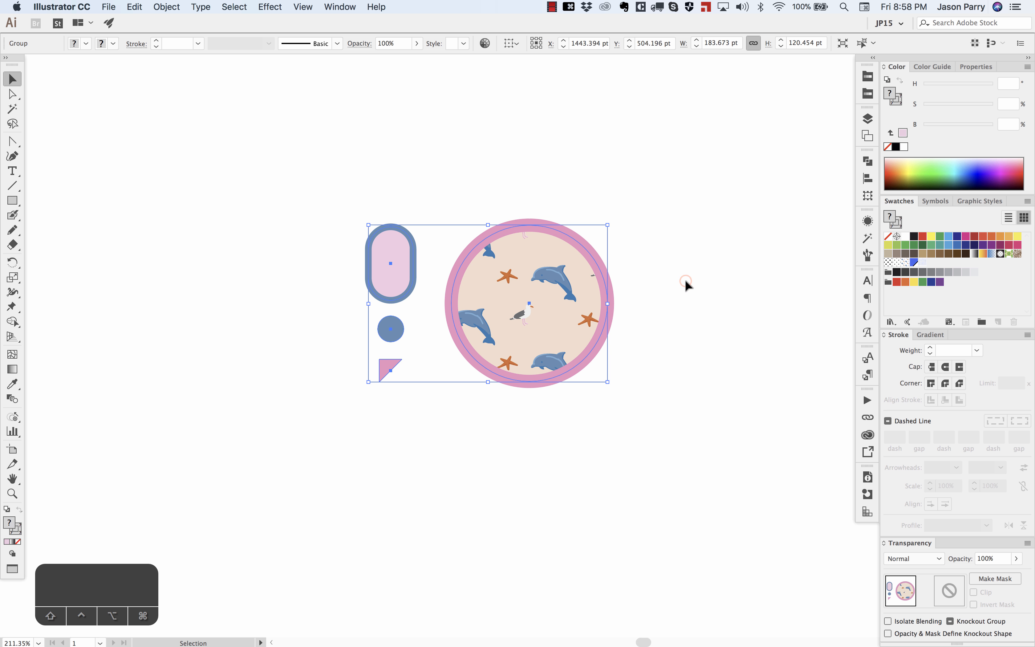
left_click(685, 280)
Try a random Transform Each on the group with 200% horizontal and vertical scale, and undo it.
left_click(519, 306)
key("shift+super+b")
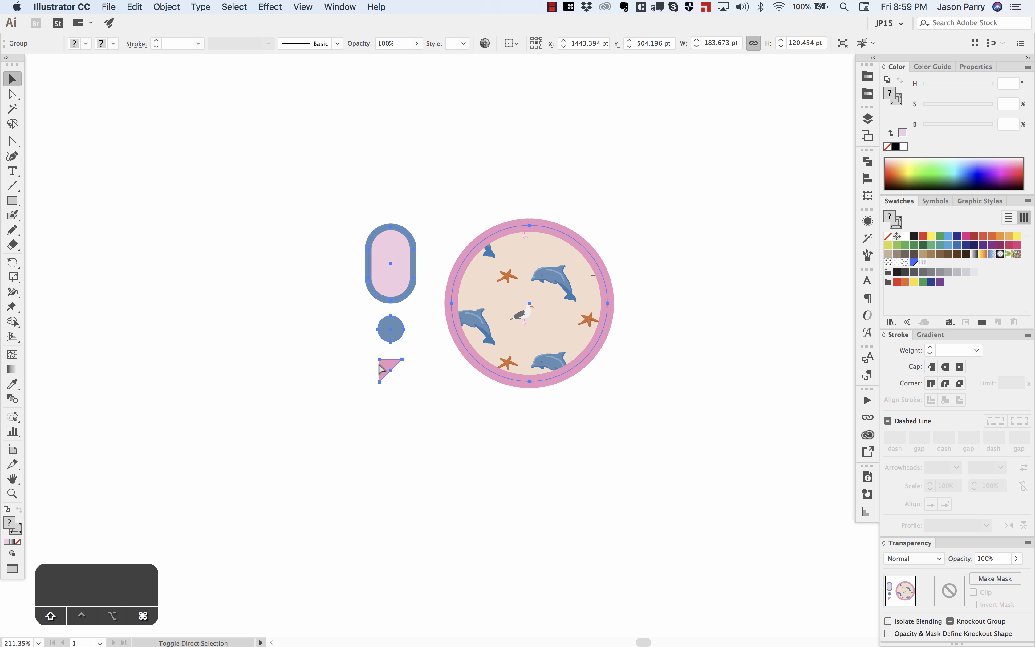
key("alt+shift+super+d")
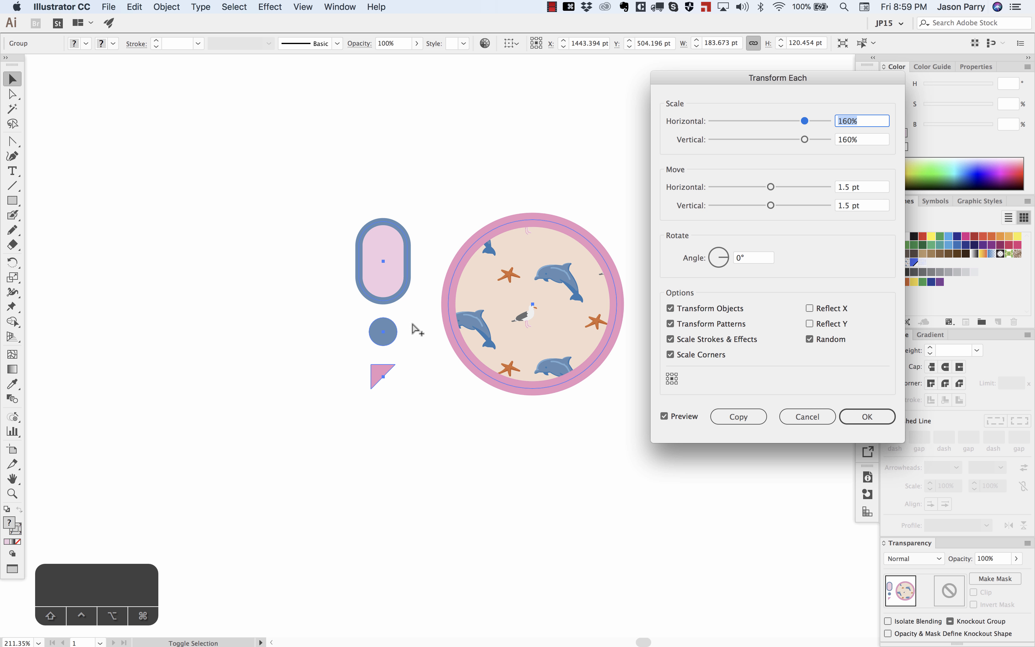
type("200")
key("Tab")
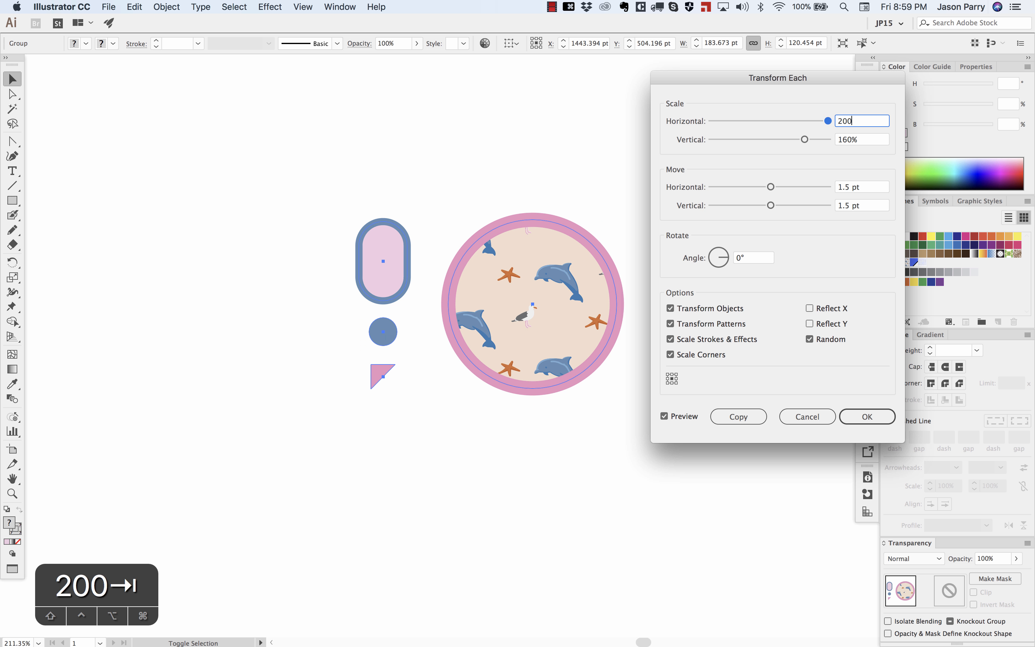
type("200")
key("Tab")
left_click(858, 412)
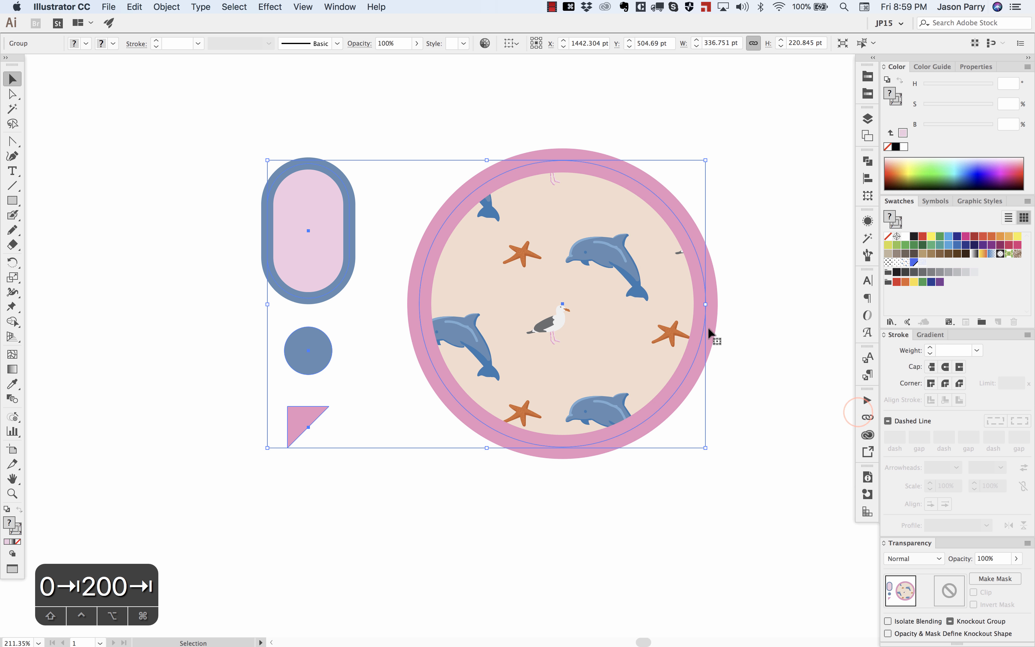
key("super+z")
Duplicate the small blue circle inside the group, placing the copy in the empty area left of the rounded rectangle.
key("space")
left_click_drag(728, 255, 704, 256)
left_click_drag(650, 234, 686, 269)
key("a")
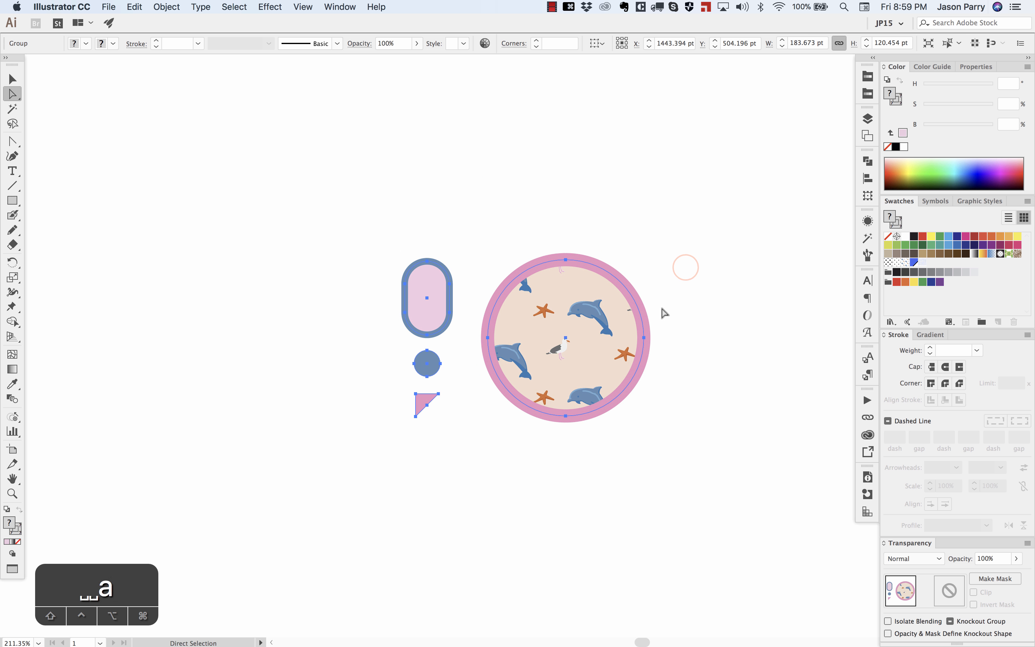
left_click(448, 354)
left_click(437, 368)
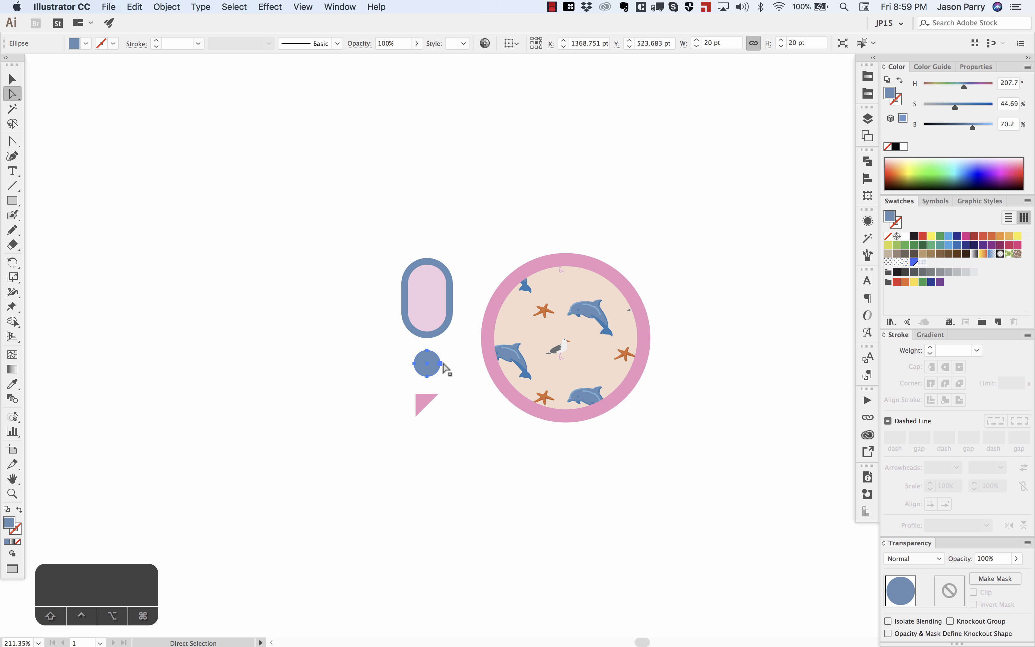
left_click_drag(441, 367, 291, 287)
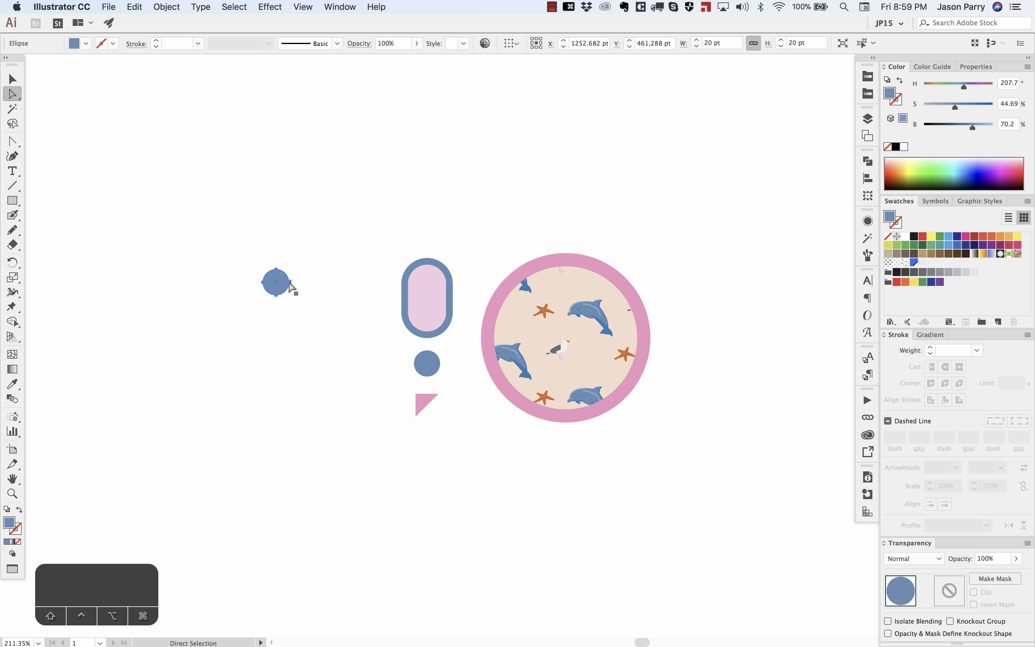
Select the entire group of shapes, including the duplicated small blue circle.
key("a")
left_click_drag(352, 199, 380, 187)
key("v")
left_click(417, 287)
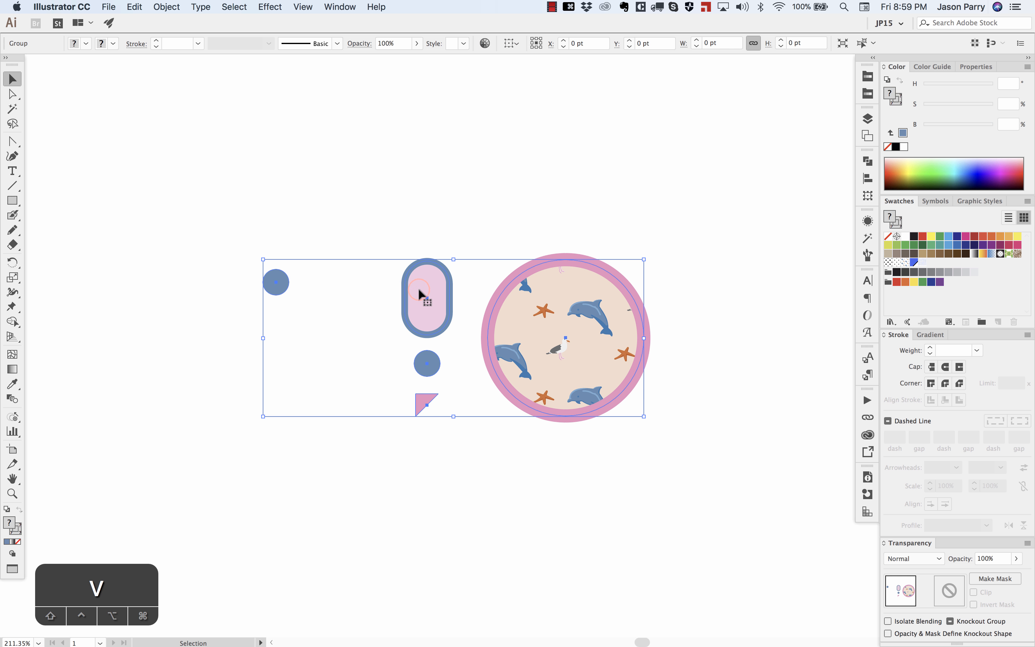
Select every shape in the group except the duplicated circle, apply a random Transform Each with 200% scale and 1.5 pt moves, and deselect.
key("a")
left_click(288, 285, "shift")
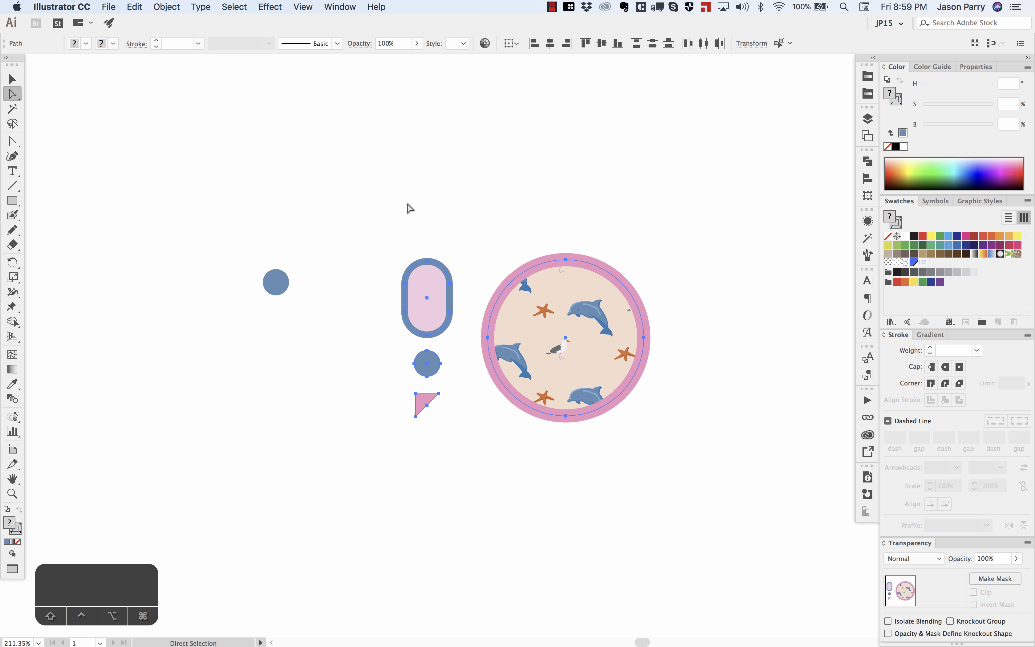
left_click(411, 187)
left_click_drag(372, 192, 730, 535)
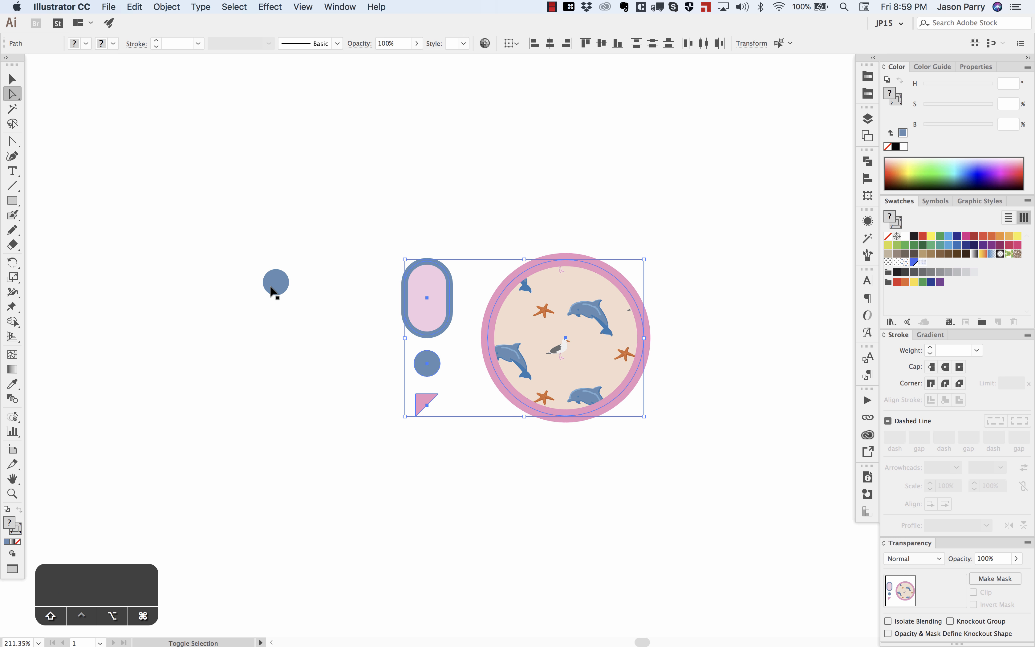
key("alt+shift+super+d")
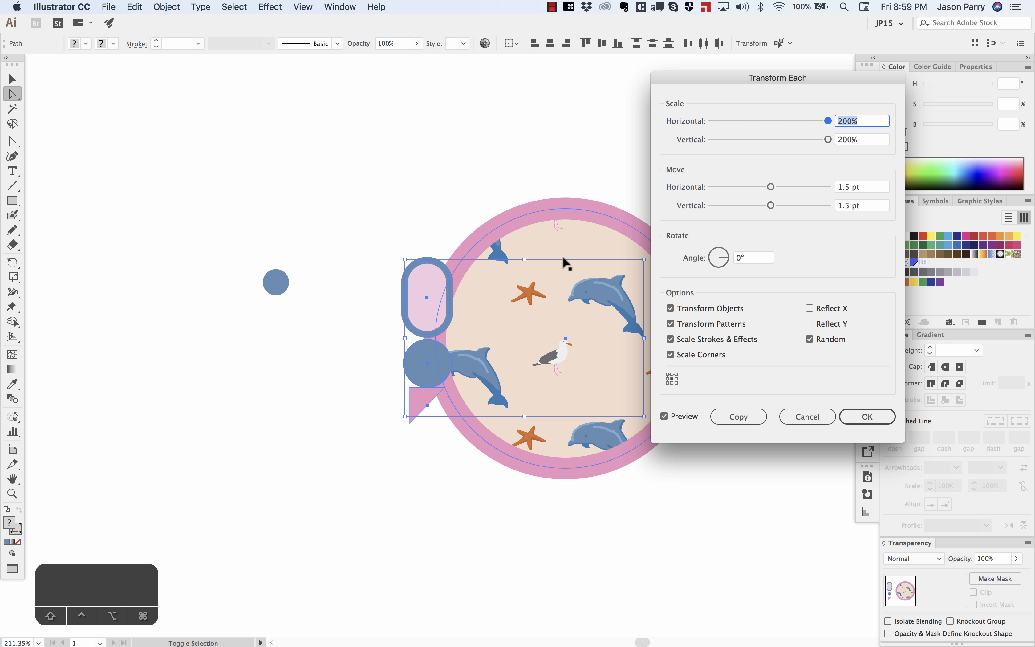
left_click(865, 419)
left_click(709, 507)
Bring the grid of irregular blue dots beside the transformed shapes into view.
scroll(710, 506, "down", 3)
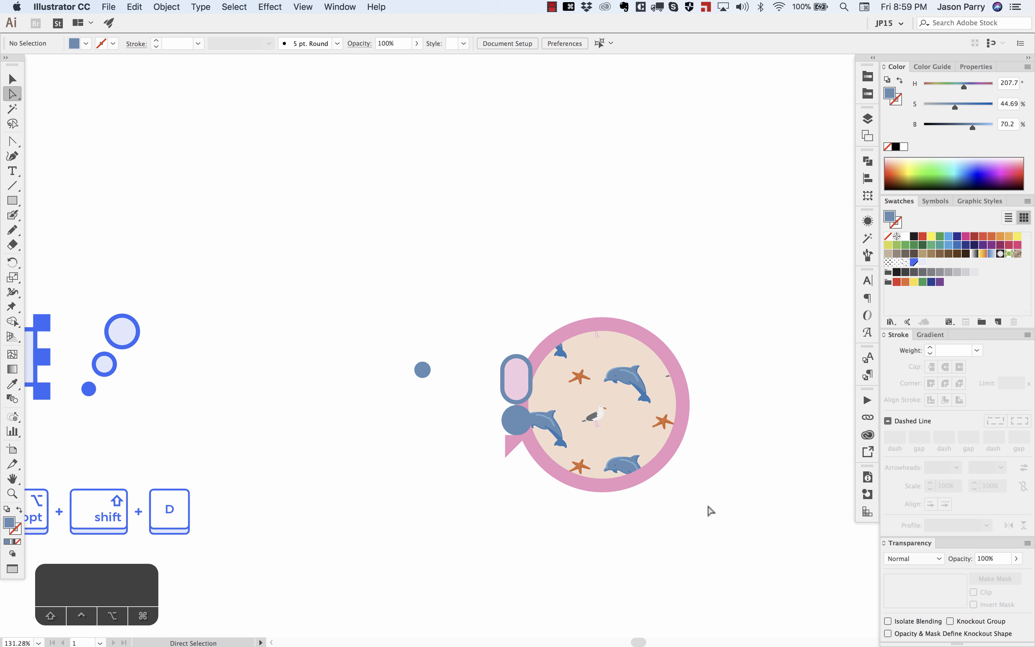
scroll(711, 510, "right", 5)
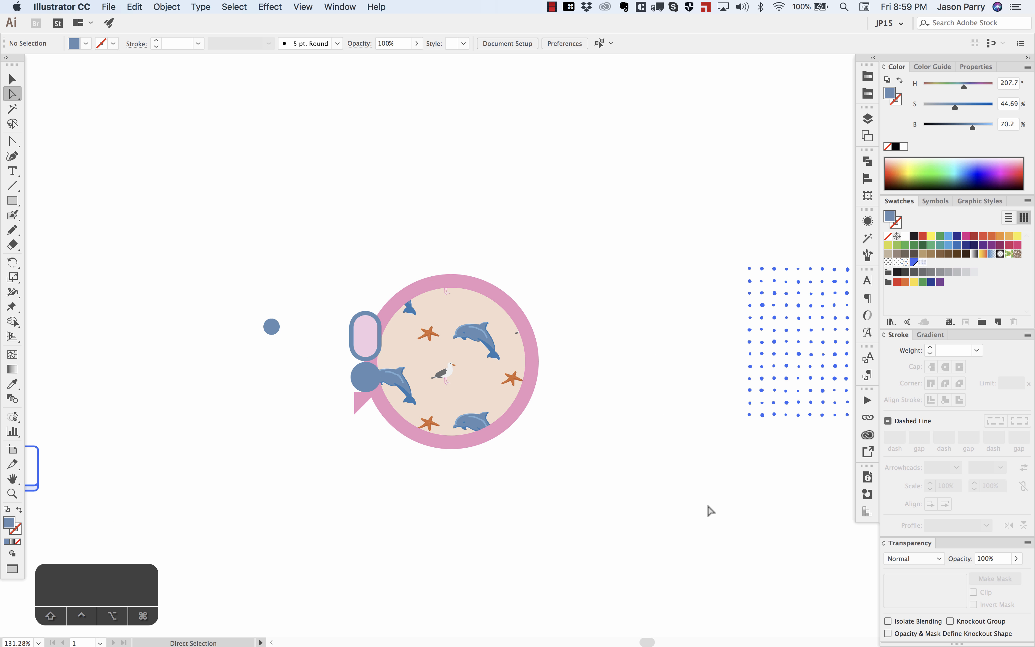
scroll(739, 459, "right", 3)
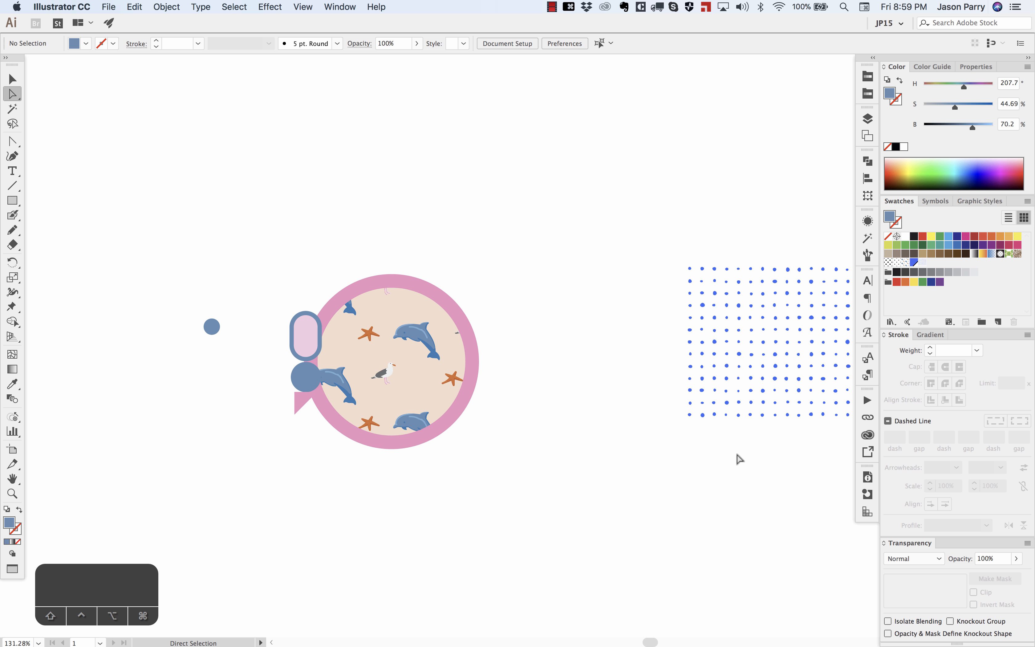